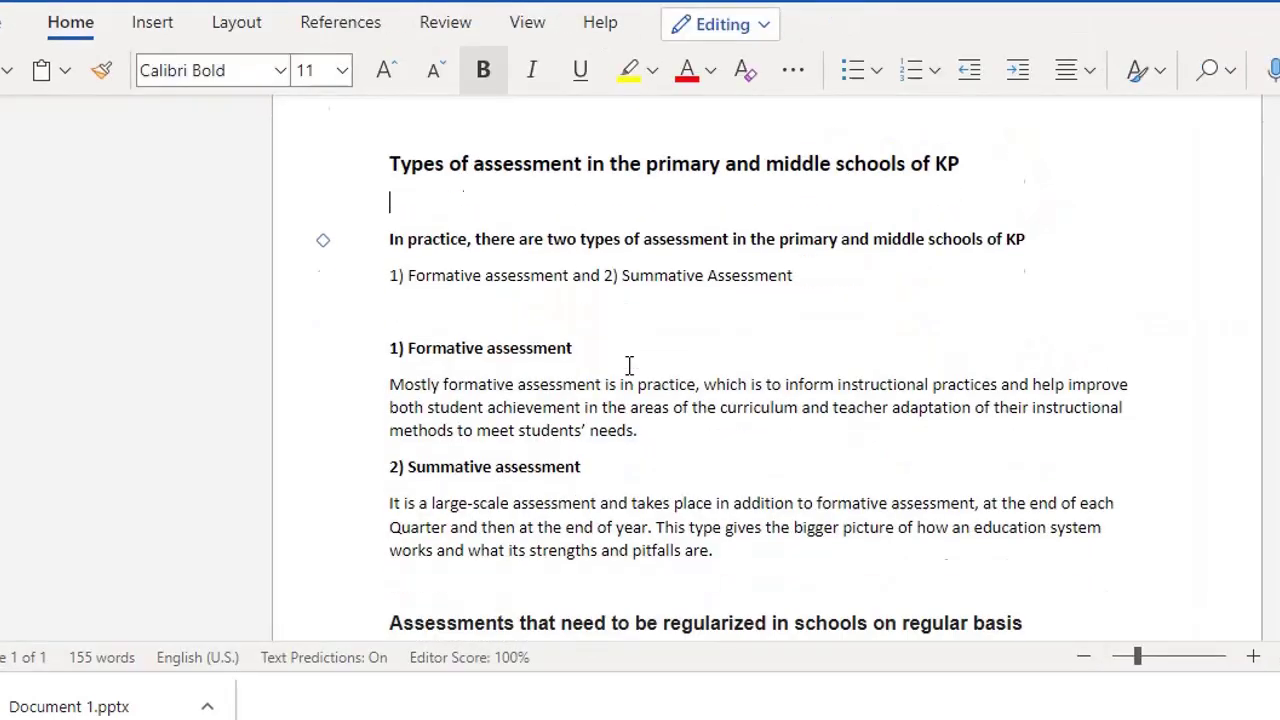
Select the two source lines ending at Summative Assessment, then deselect and place the cursor under the title
{"action": "scroll", "coordinate": [629, 365], "scroll_direction": "down", "scroll_amount": 5}
{"action": "scroll", "coordinate": [628, 366], "scroll_direction": "up", "scroll_amount": 6}
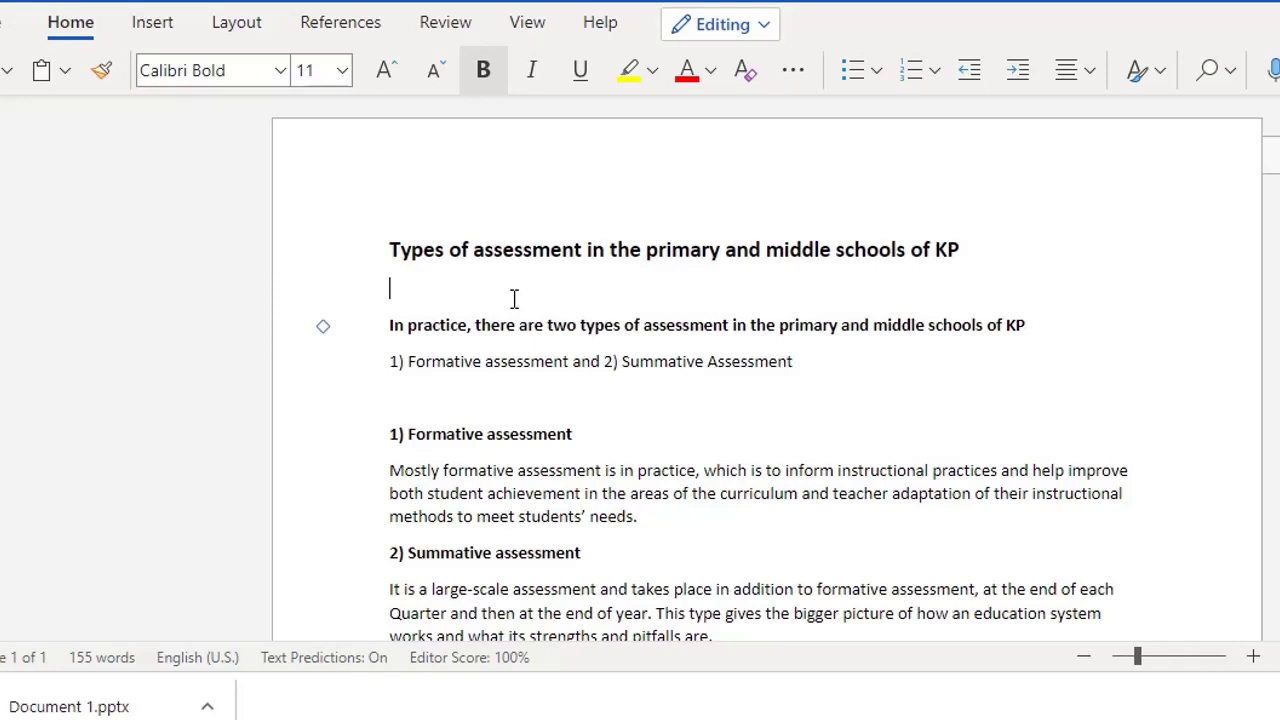
{"action": "left_click", "coordinate": [800, 388]}
{"action": "left_click_drag", "start_coordinate": [810, 361], "coordinate": [391, 331]}
{"action": "left_click", "coordinate": [551, 414]}
{"action": "left_click", "coordinate": [487, 288]}
{"action": "scroll", "coordinate": [494, 291], "scroll_direction": "down", "scroll_amount": 2}
{"action": "scroll", "coordinate": [511, 420], "scroll_direction": "up", "scroll_amount": 2}
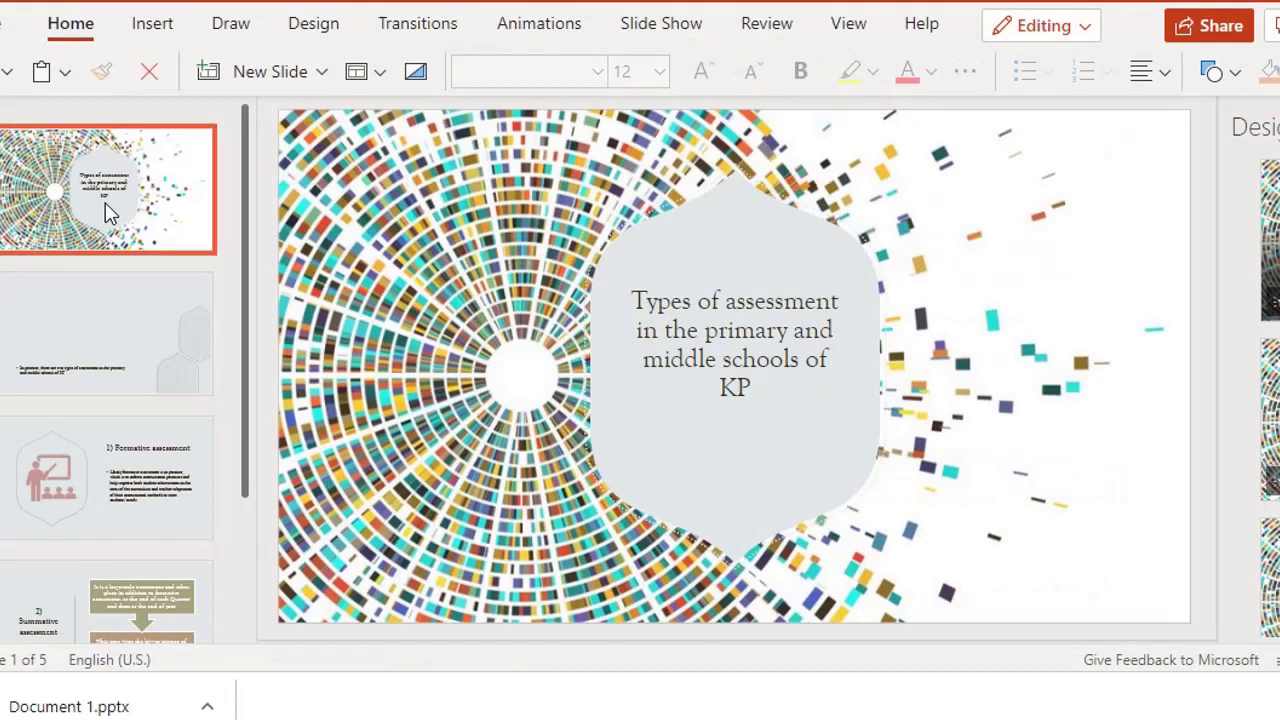
Review slides 2–5 (Formative, Summative, EGRA and EGMA), then return to the title slide
{"action": "left_click", "coordinate": [114, 334]}
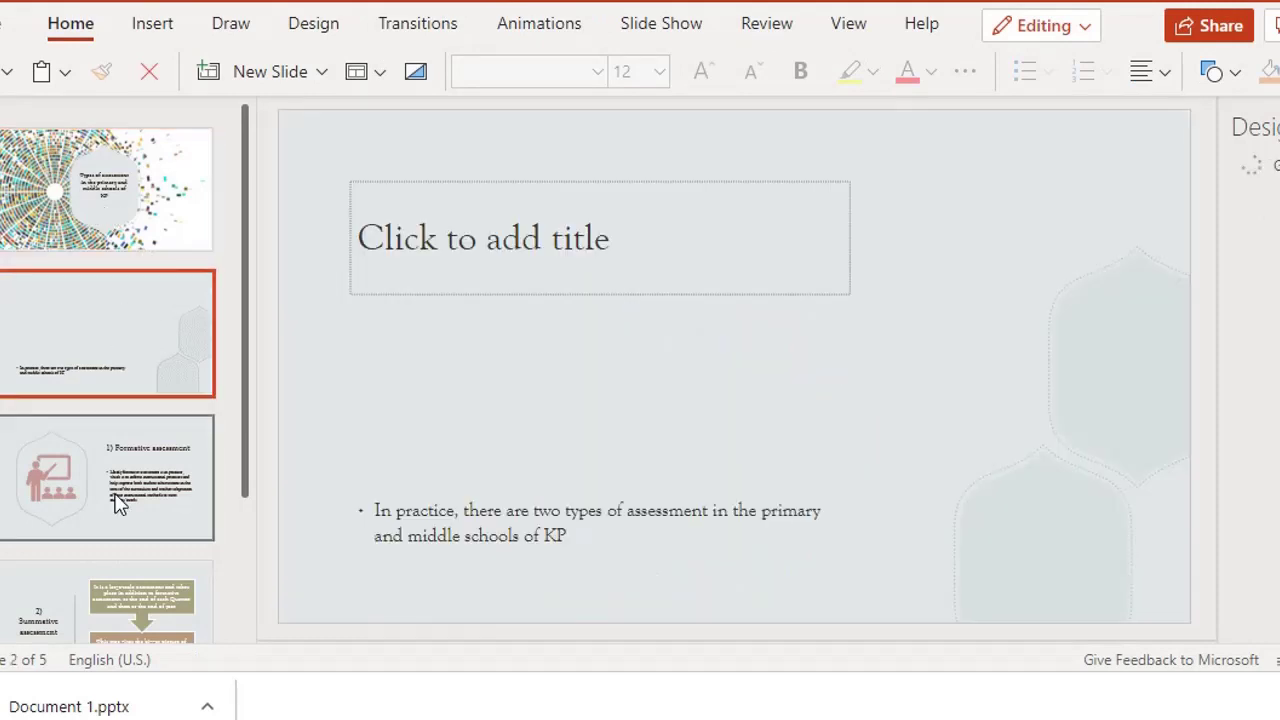
{"action": "left_click", "coordinate": [117, 502]}
{"action": "scroll", "coordinate": [112, 505], "scroll_direction": "down", "scroll_amount": 2}
{"action": "left_click", "coordinate": [109, 500]}
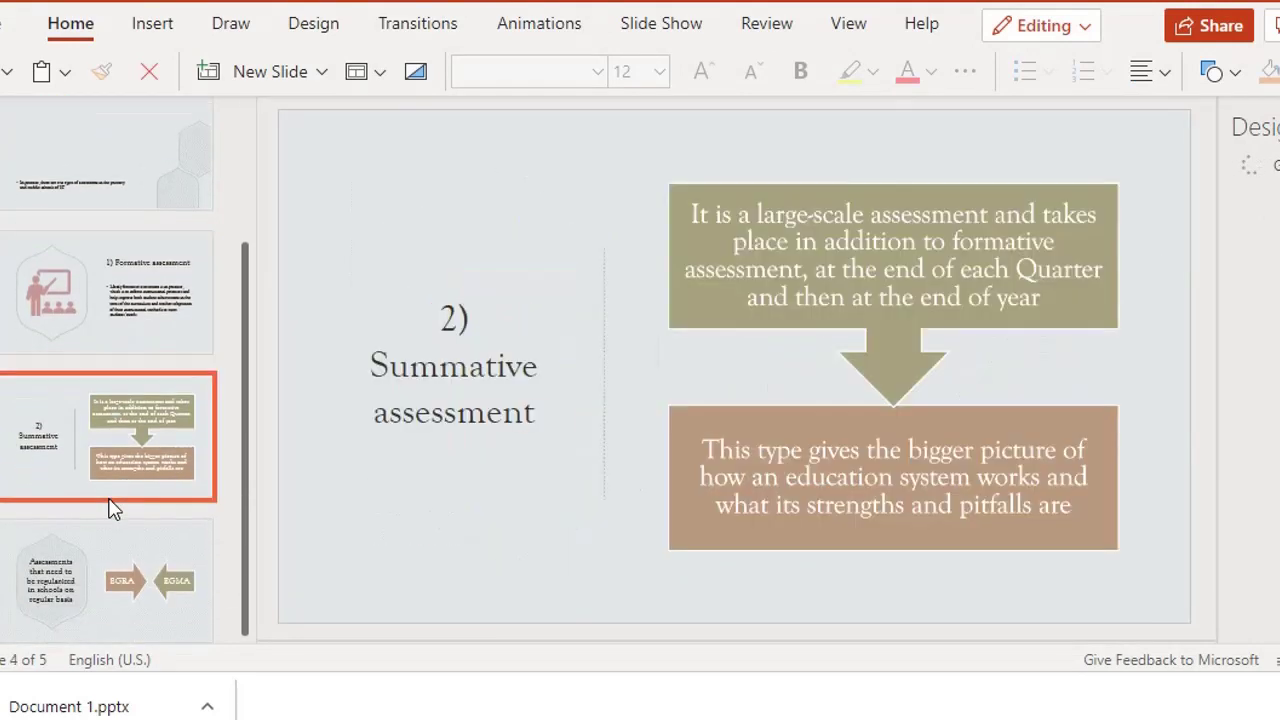
{"action": "left_click", "coordinate": [103, 572]}
{"action": "scroll", "coordinate": [105, 240], "scroll_direction": "up", "scroll_amount": 3}
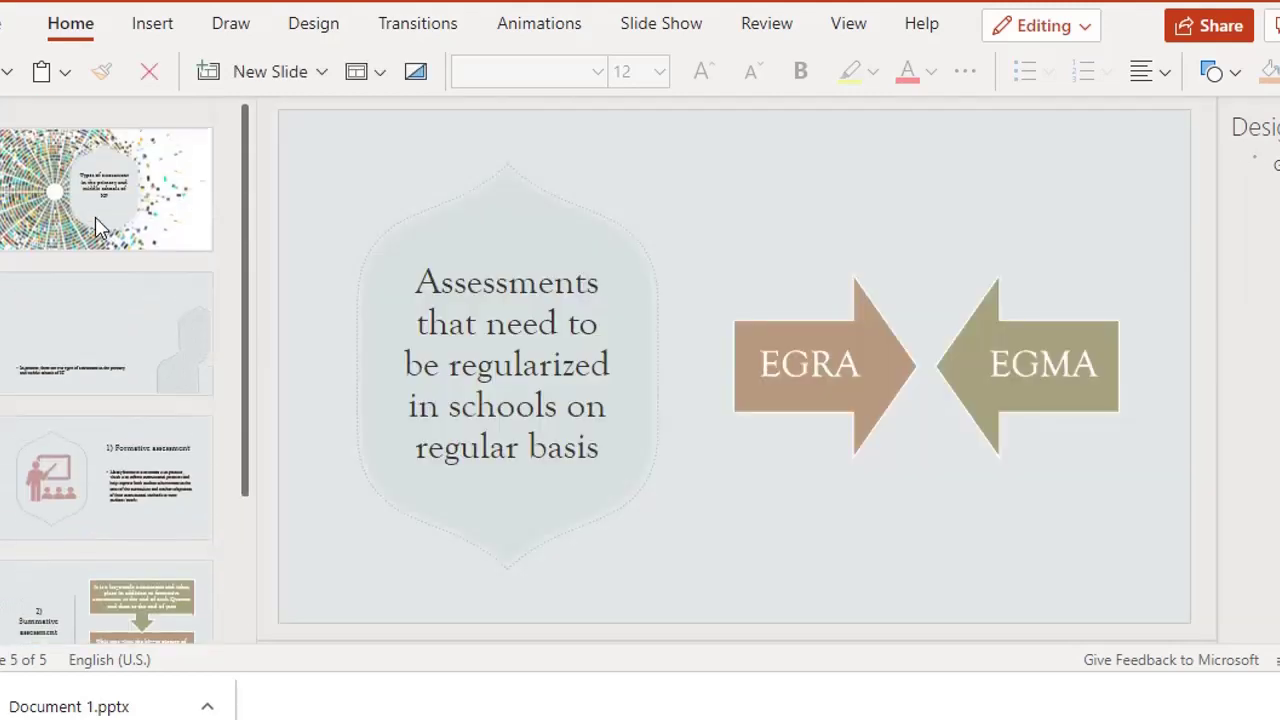
{"action": "left_click", "coordinate": [95, 214]}
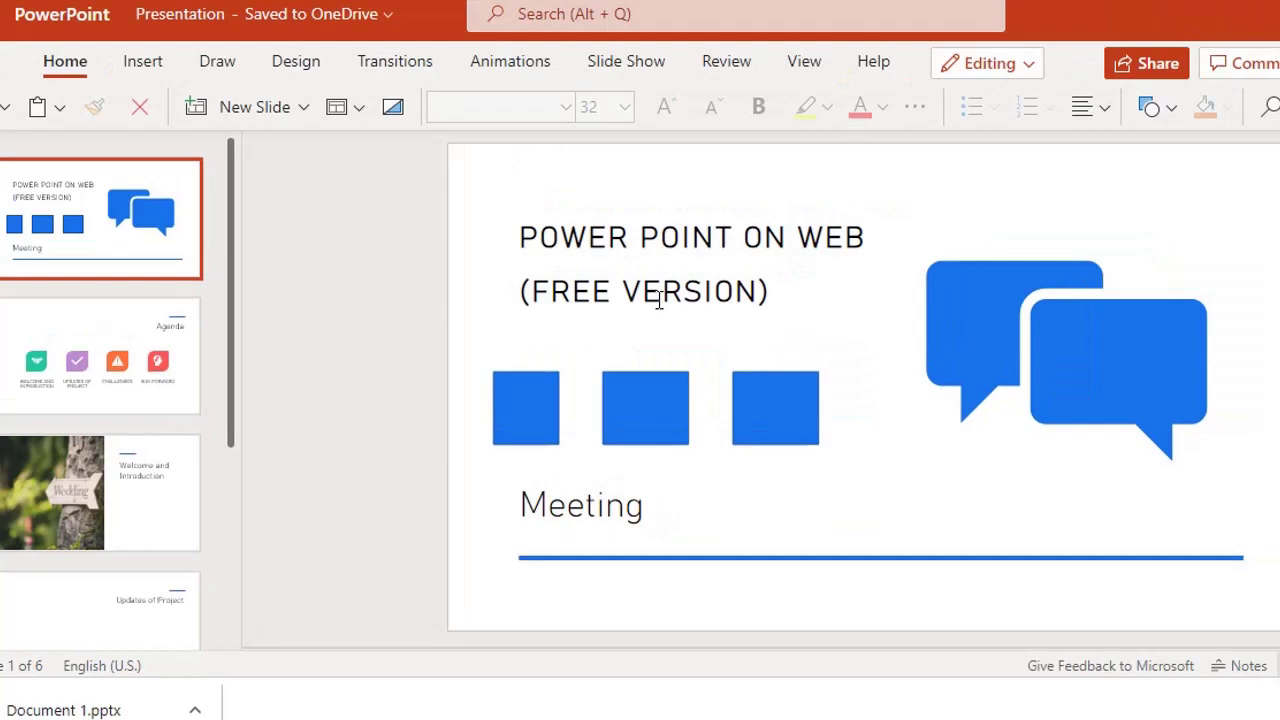
{"action": "left_click", "coordinate": [121, 352]}
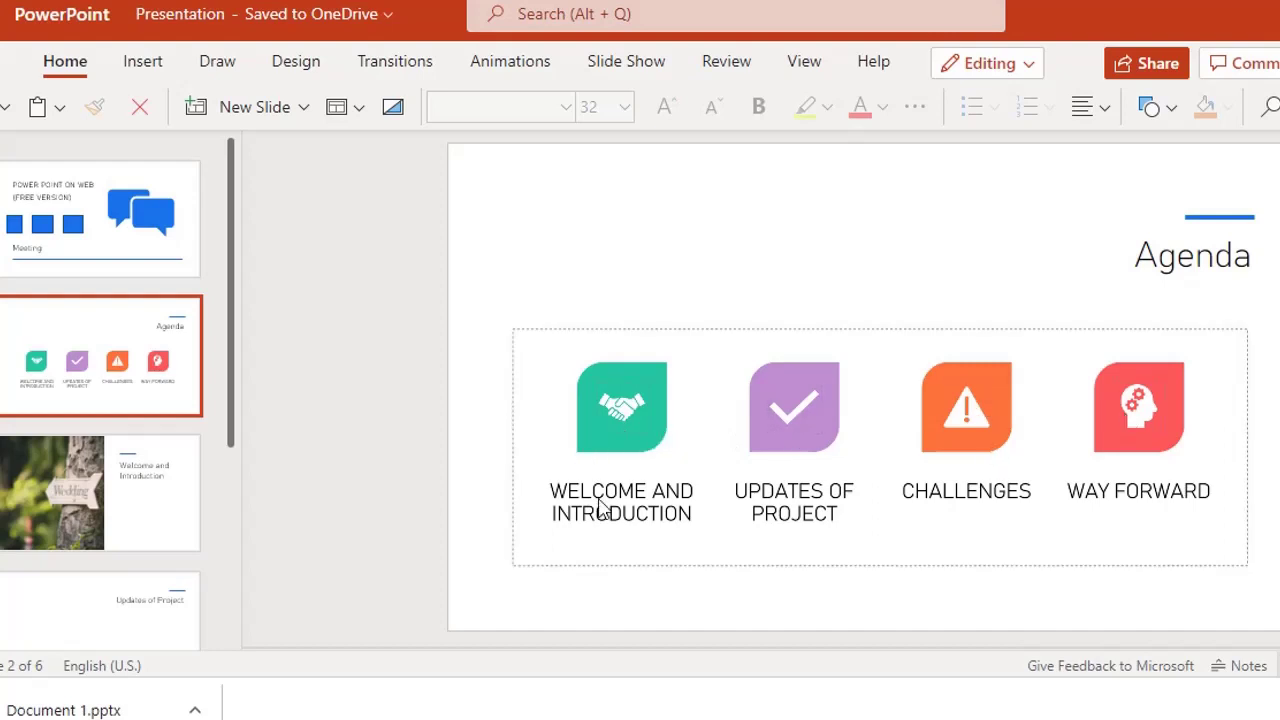
{"action": "left_click", "coordinate": [775, 509]}
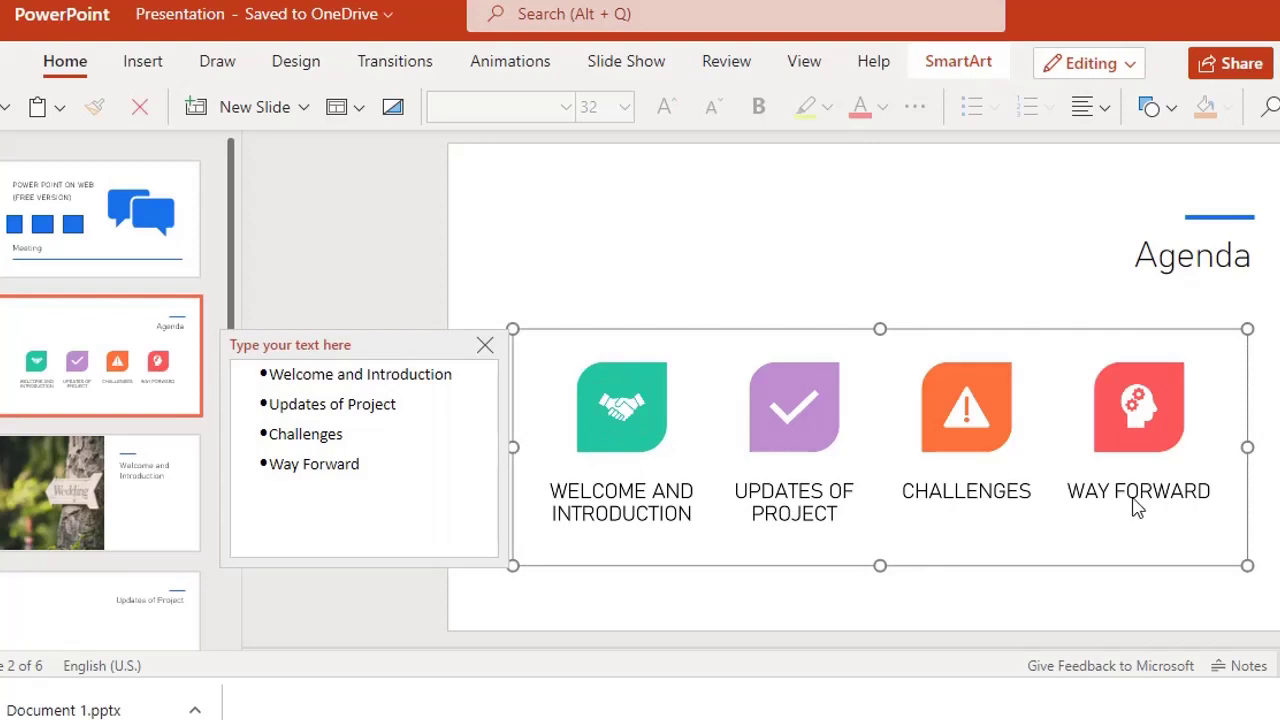
{"action": "left_click", "coordinate": [410, 207]}
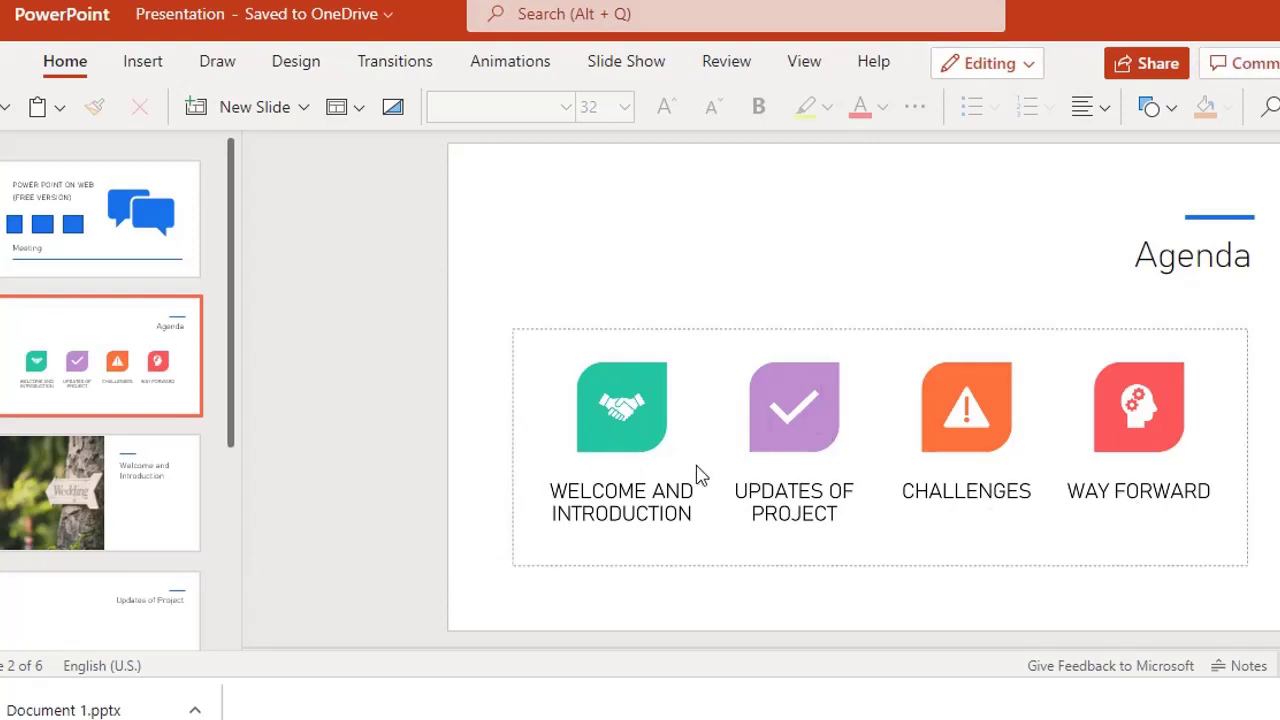
{"action": "left_click", "coordinate": [160, 325]}
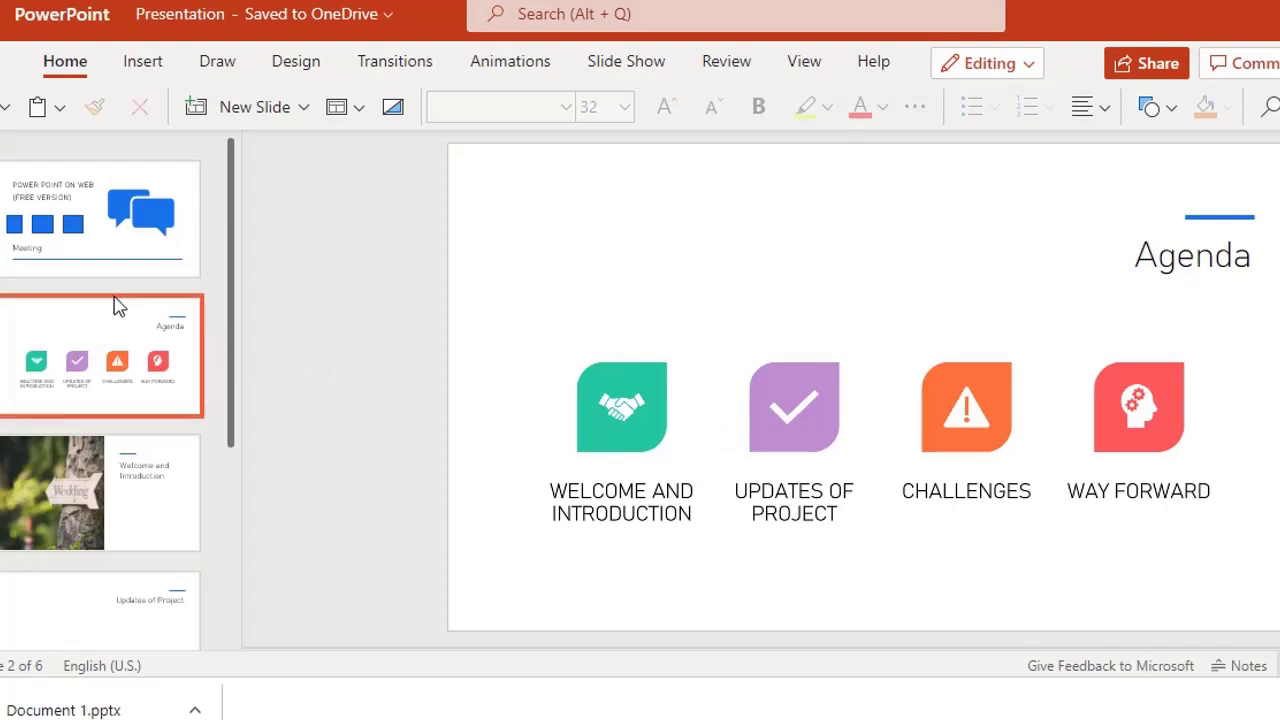
{"action": "left_click", "coordinate": [93, 547]}
{"action": "scroll", "coordinate": [103, 537], "scroll_direction": "down", "scroll_amount": 2}
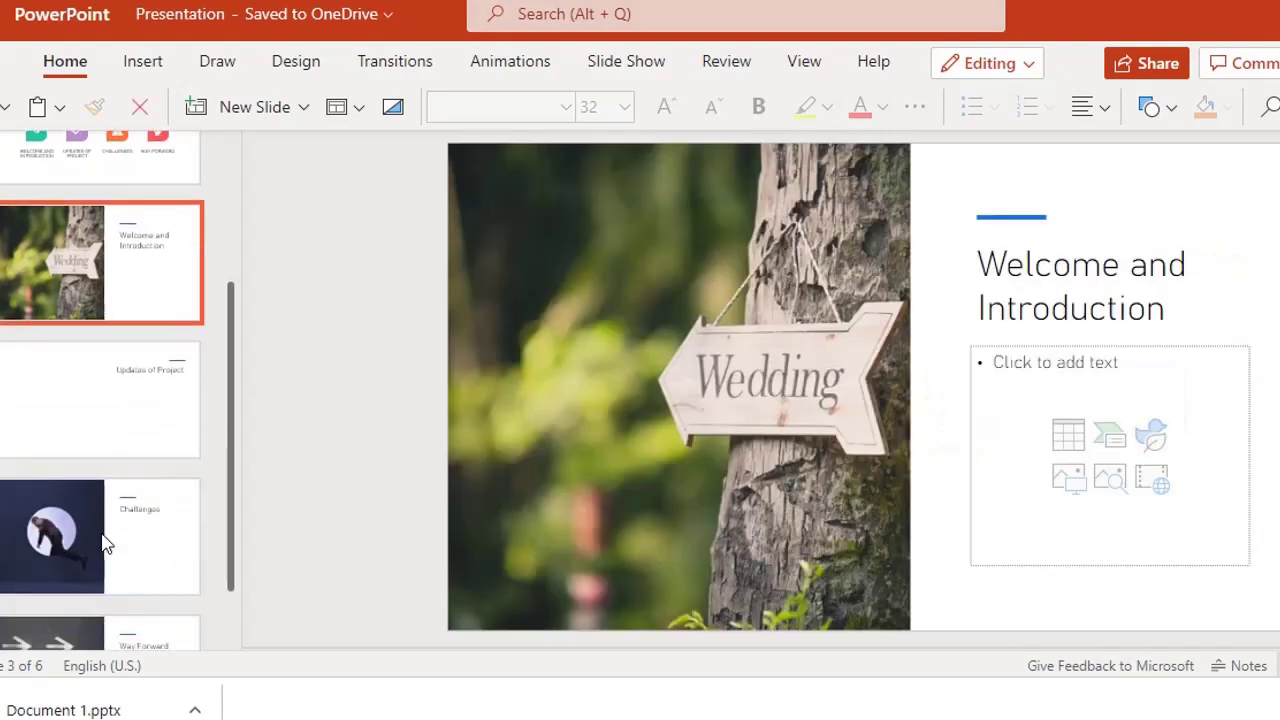
{"action": "left_click", "coordinate": [97, 482]}
{"action": "scroll", "coordinate": [97, 475], "scroll_direction": "up", "scroll_amount": 2}
{"action": "left_click", "coordinate": [93, 475]}
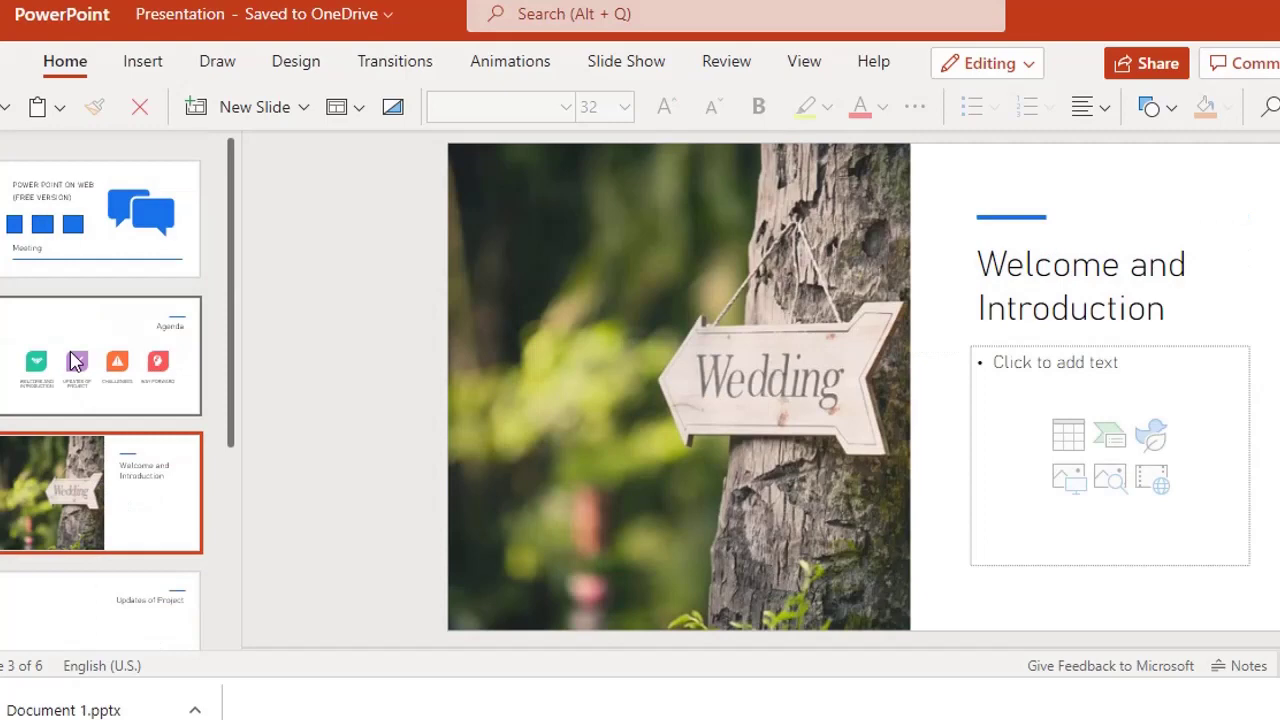
{"action": "left_click", "coordinate": [90, 355]}
{"action": "left_click", "coordinate": [90, 243]}
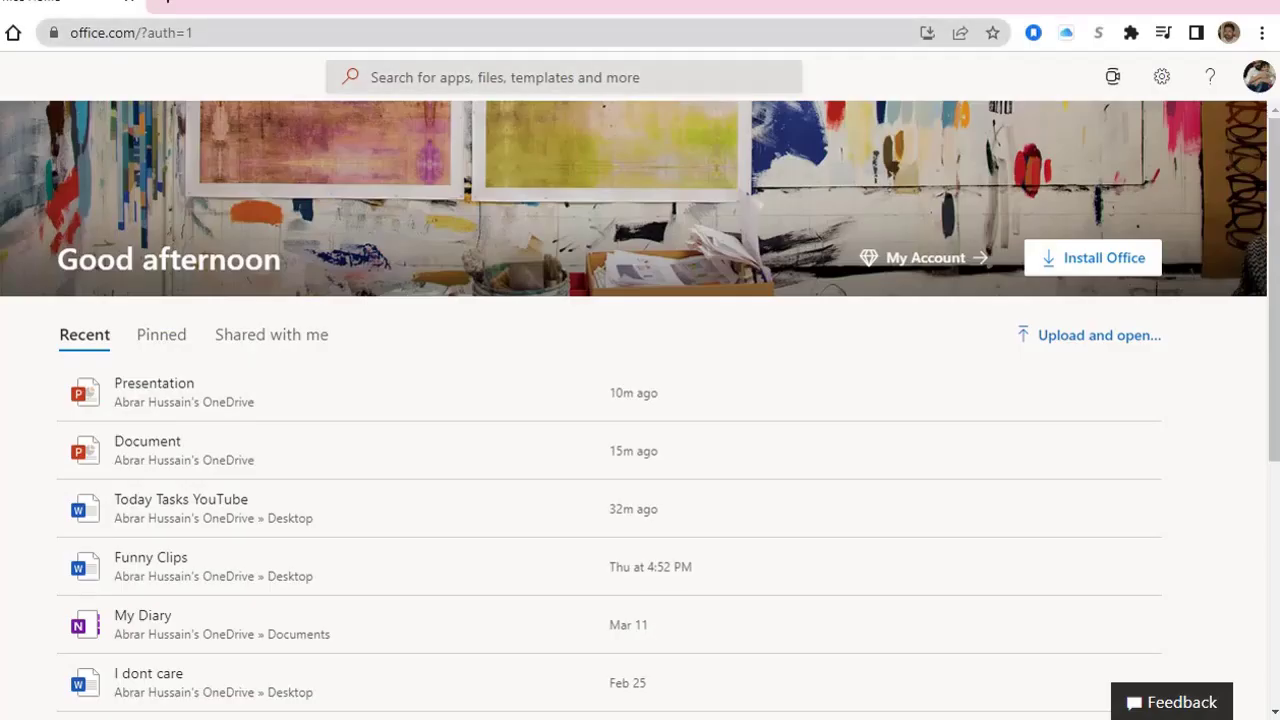
{"action": "left_click", "coordinate": [224, 34]}
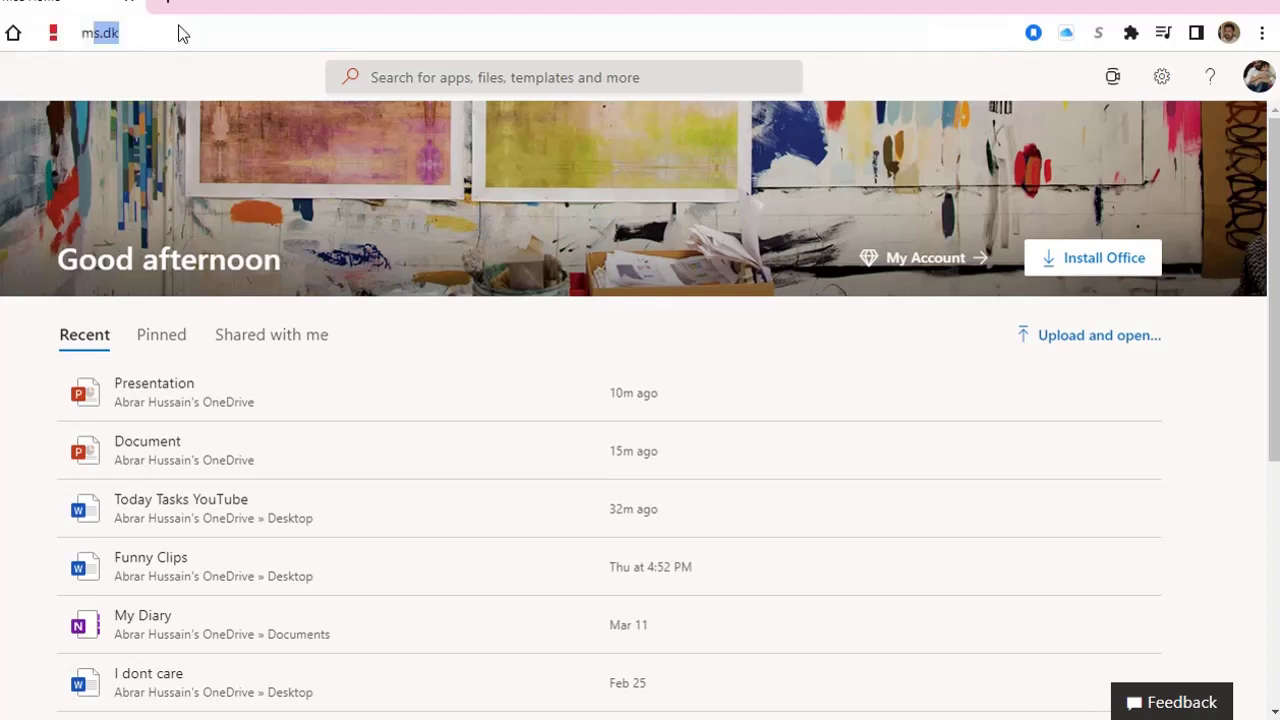
{"action": "type", "text": "ms ofice online"}
{"action": "key", "text": "Return"}
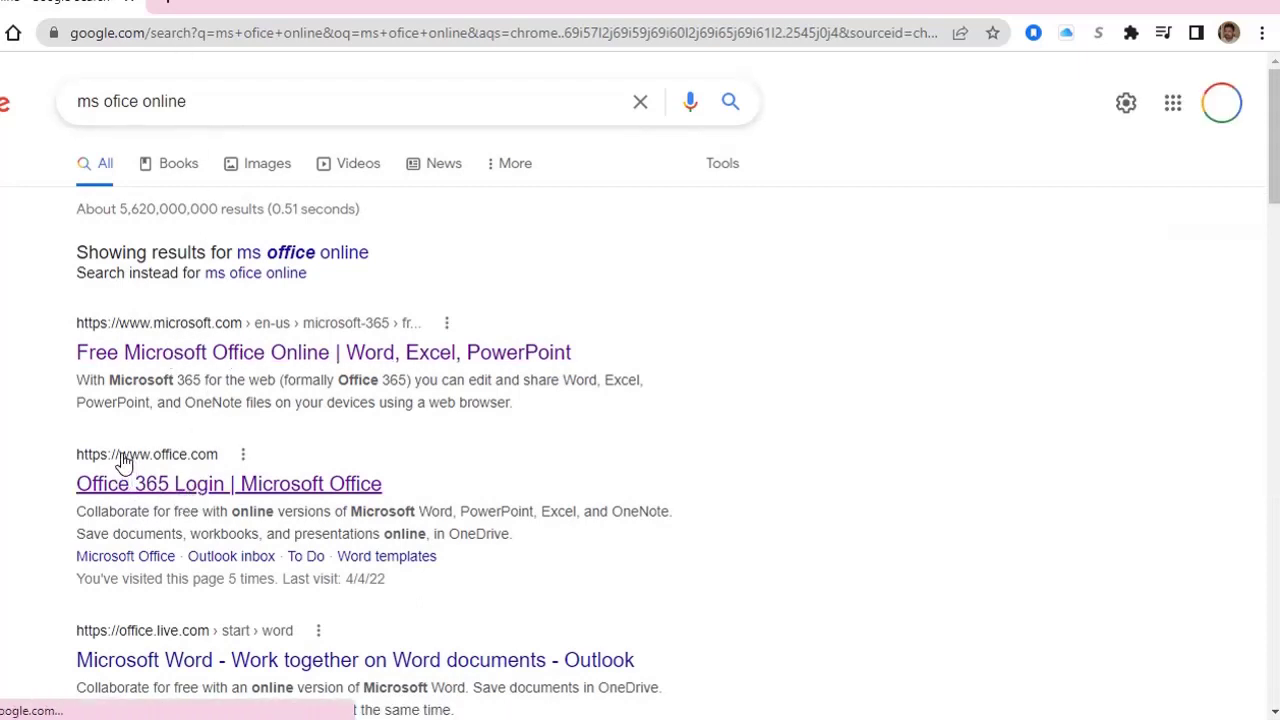
{"action": "left_click", "coordinate": [237, 490]}
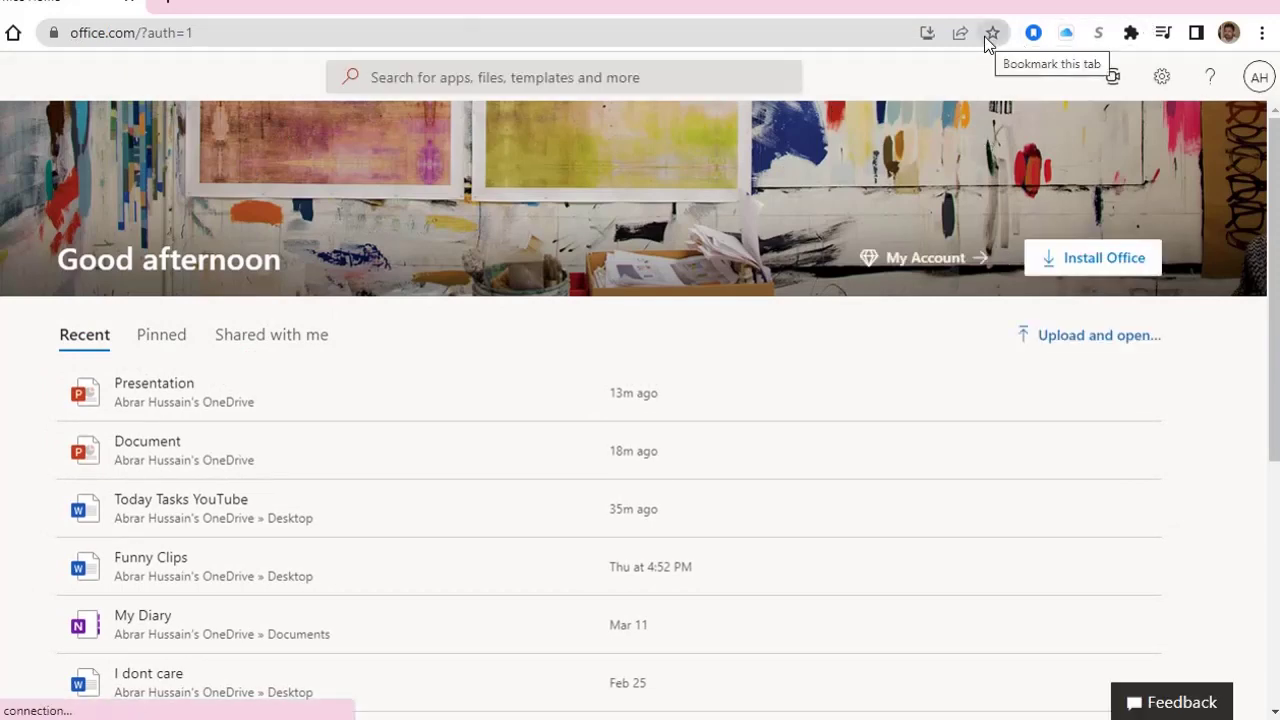
{"action": "left_click", "coordinate": [1256, 88]}
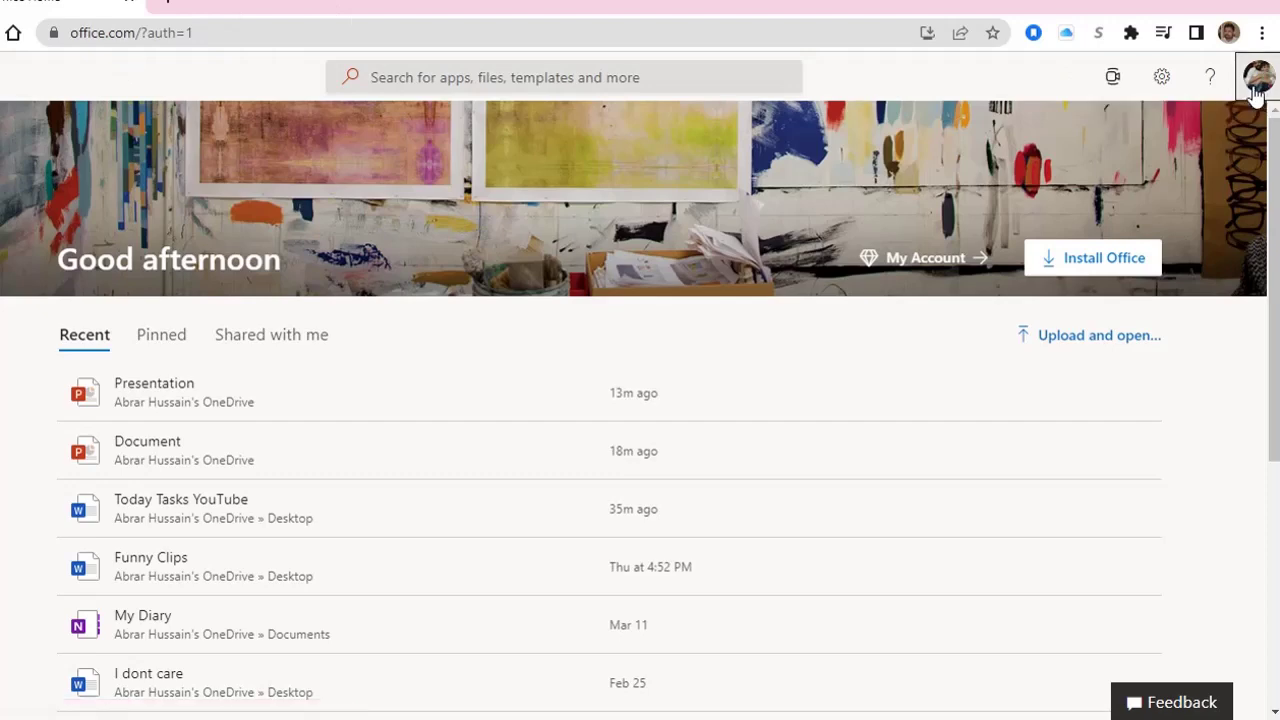
{"action": "left_click", "coordinate": [1256, 88]}
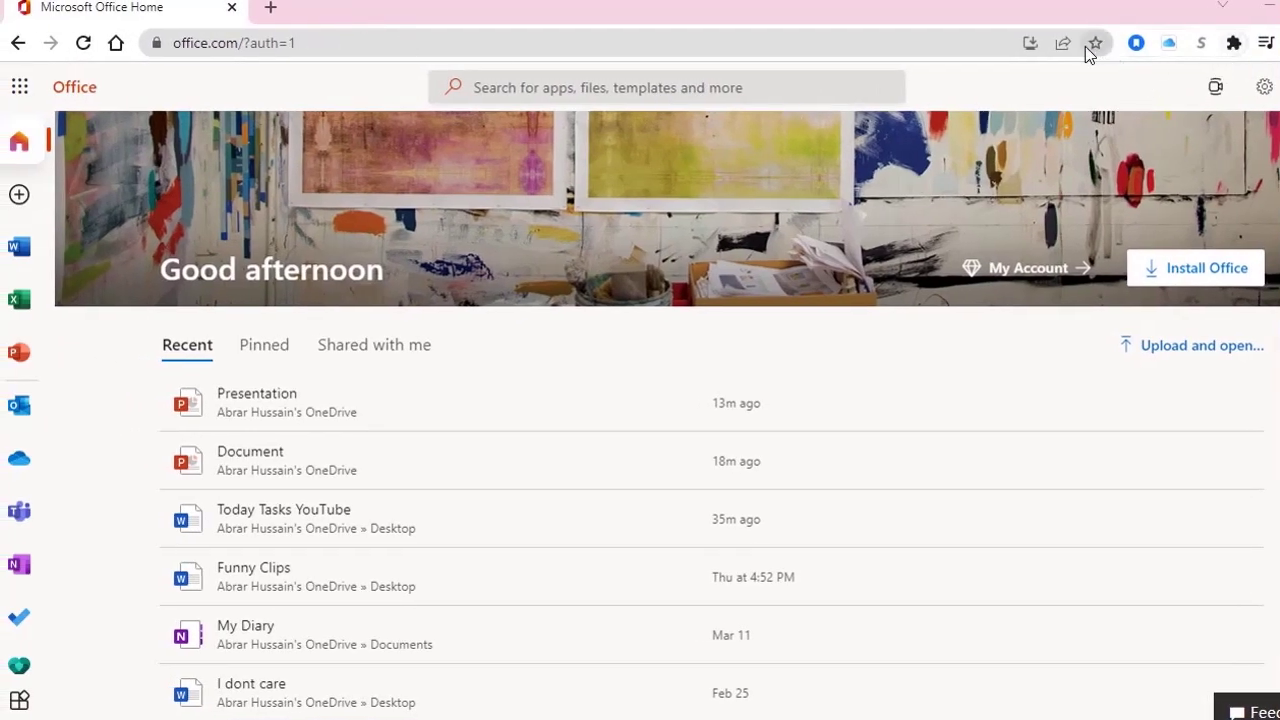
{"action": "scroll", "coordinate": [25, 405], "scroll_direction": "down", "scroll_amount": 2}
{"action": "scroll", "coordinate": [24, 400], "scroll_direction": "up", "scroll_amount": 2}
{"action": "scroll", "coordinate": [331, 437], "scroll_direction": "down", "scroll_amount": 1}
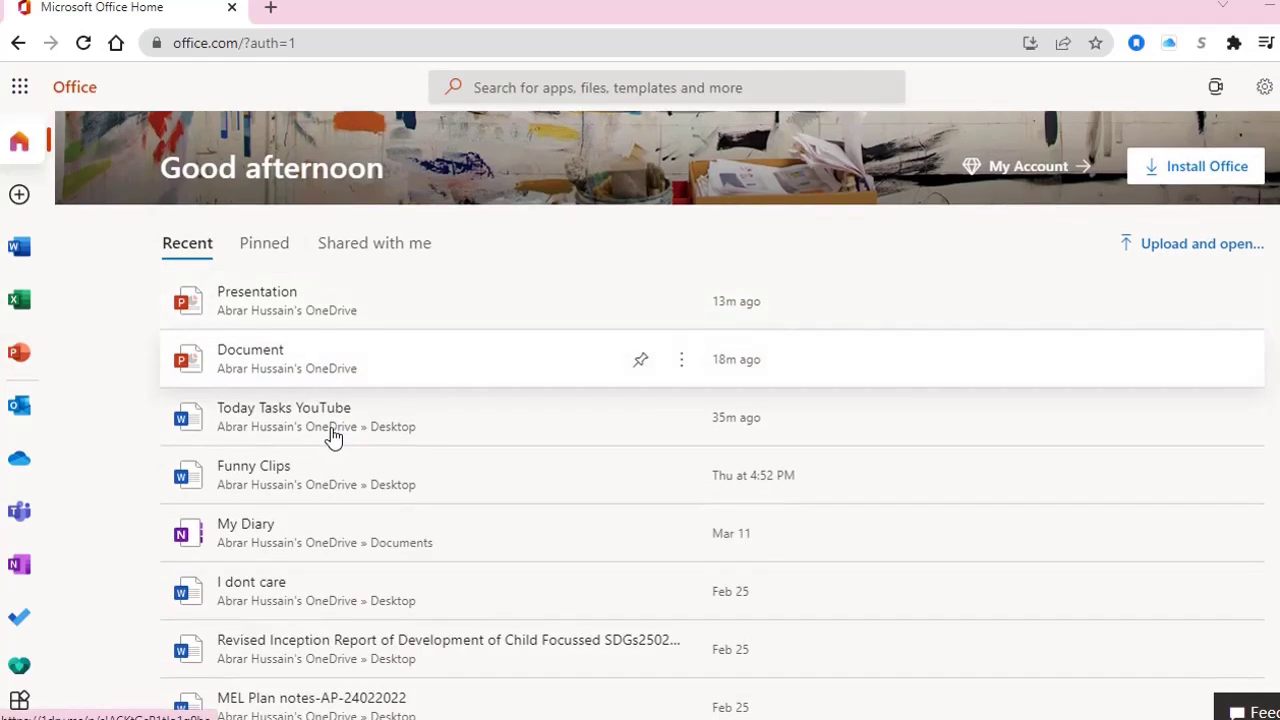
{"action": "scroll", "coordinate": [331, 437], "scroll_direction": "up", "scroll_amount": 1}
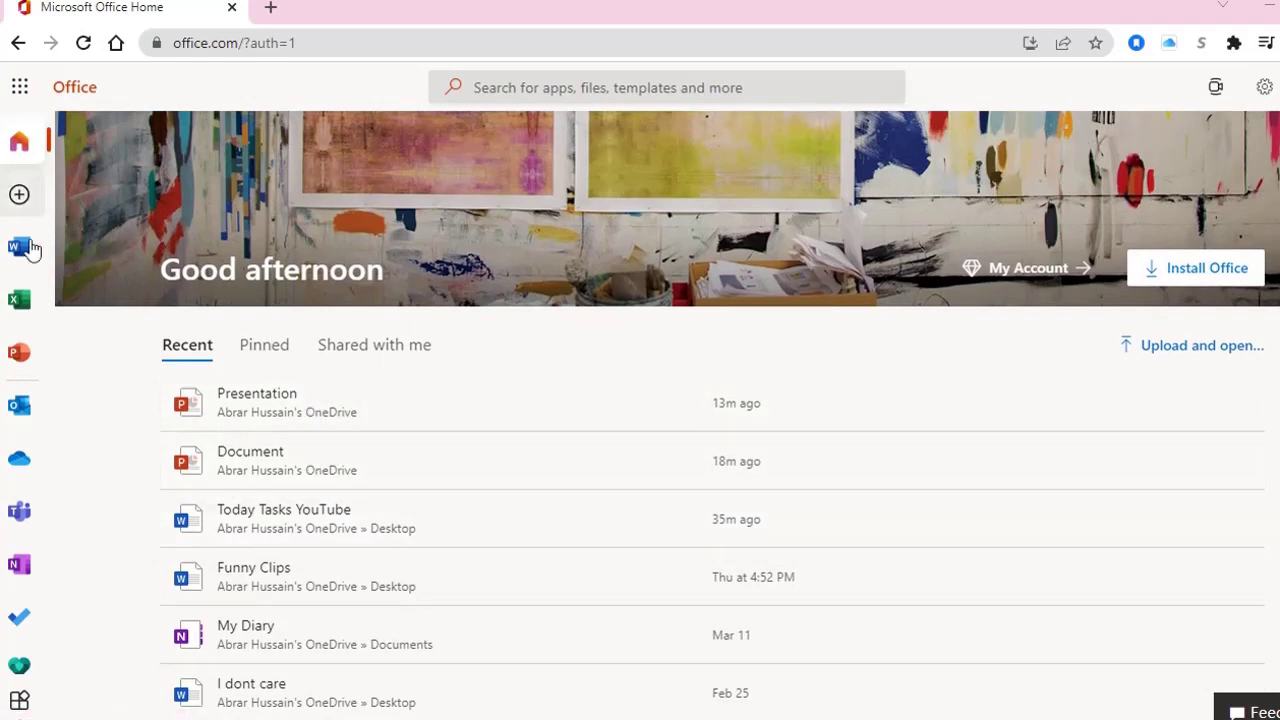
{"action": "left_click", "coordinate": [22, 252]}
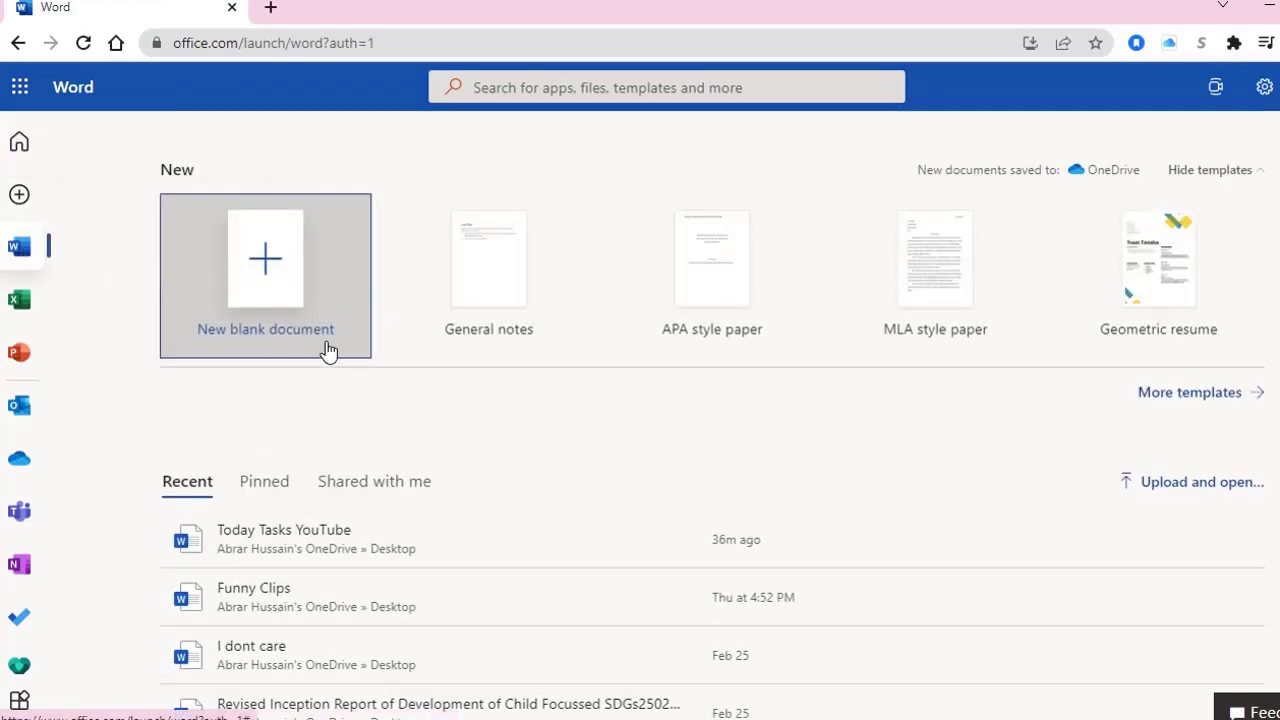
Create a new blank document and paste the copied KP assessment-types text into it
{"action": "left_click", "coordinate": [302, 294]}
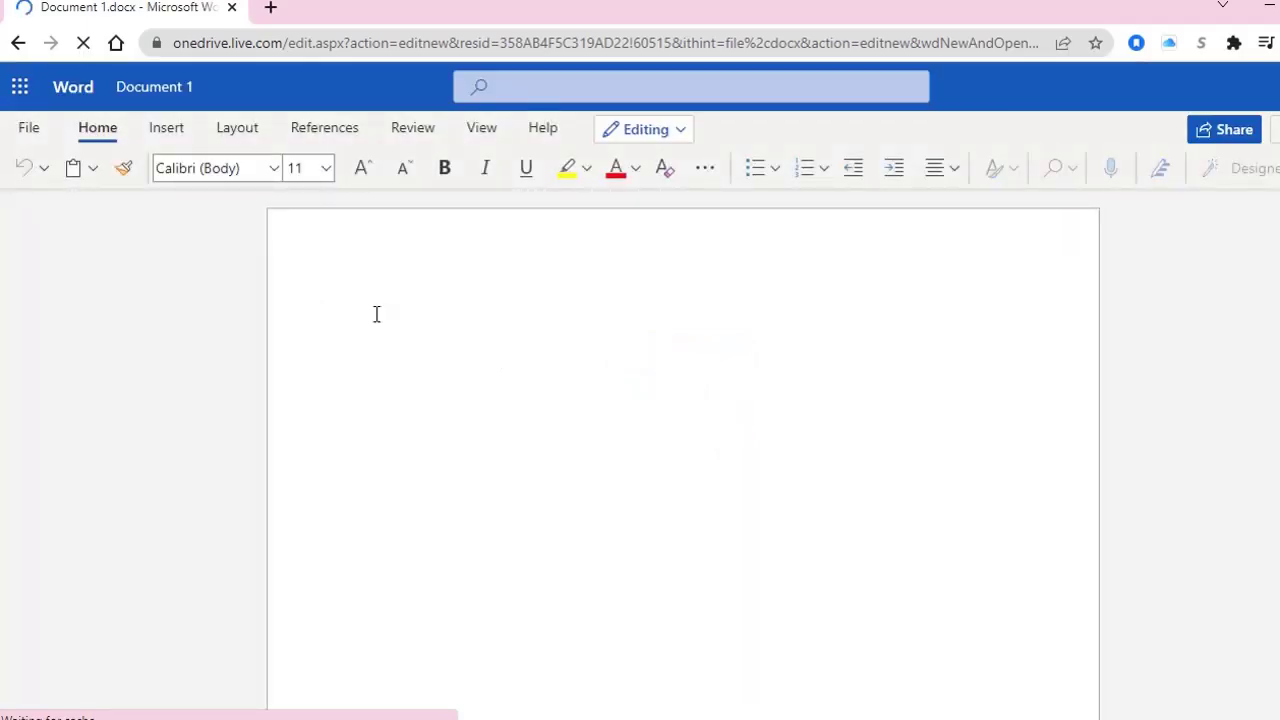
{"action": "key", "text": "ctrl+v"}
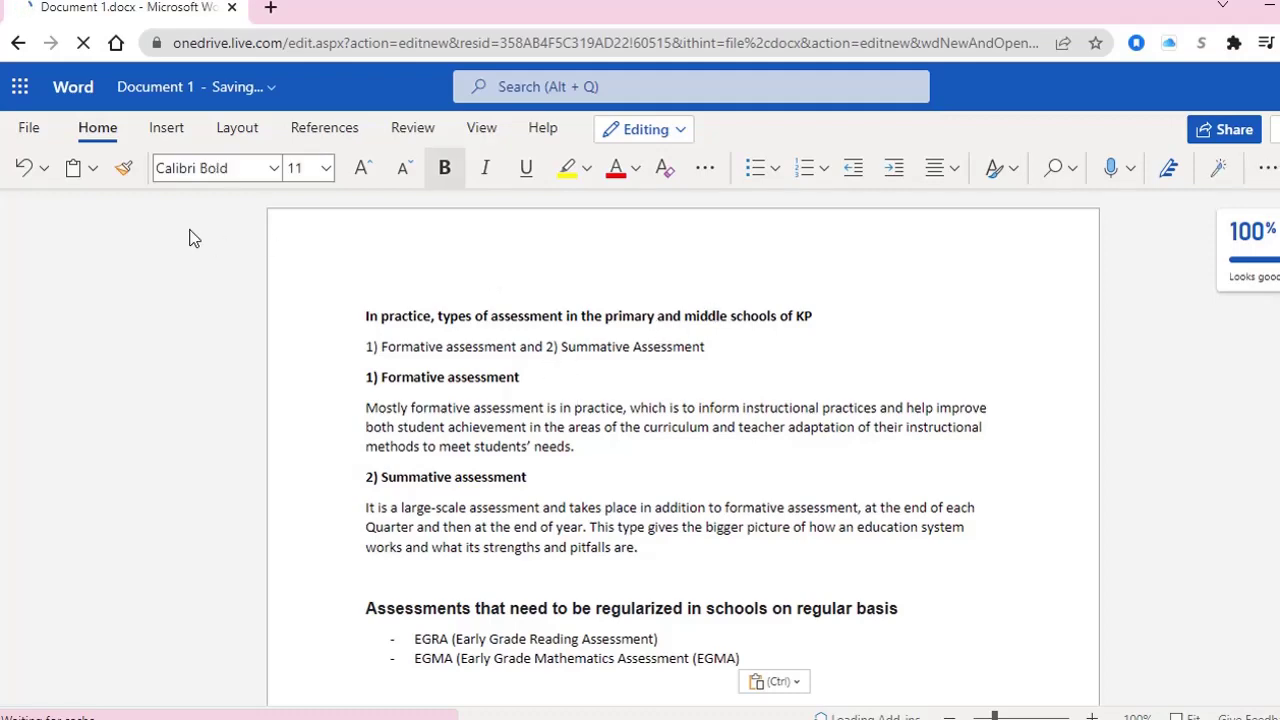
{"action": "left_click", "coordinate": [31, 129]}
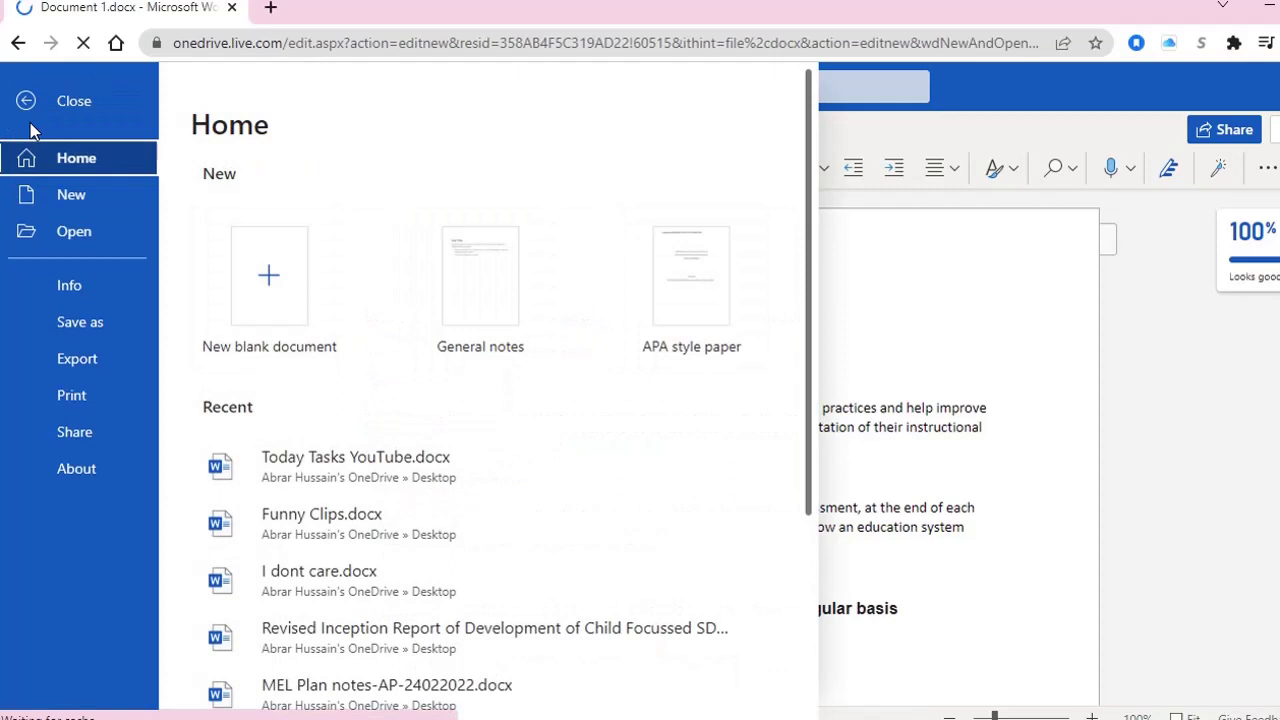
Choose Export to PowerPoint presentation (preview) from the File menu's export options
{"action": "left_click", "coordinate": [86, 358]}
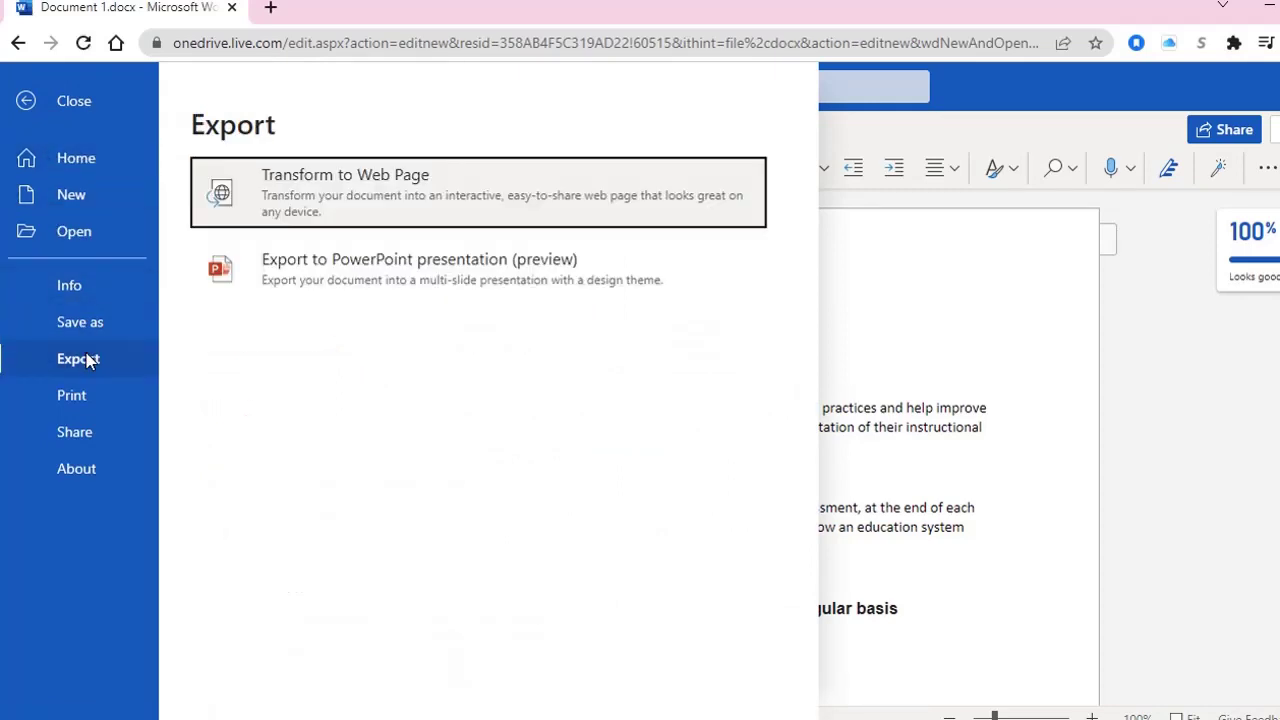
{"action": "left_click", "coordinate": [399, 280]}
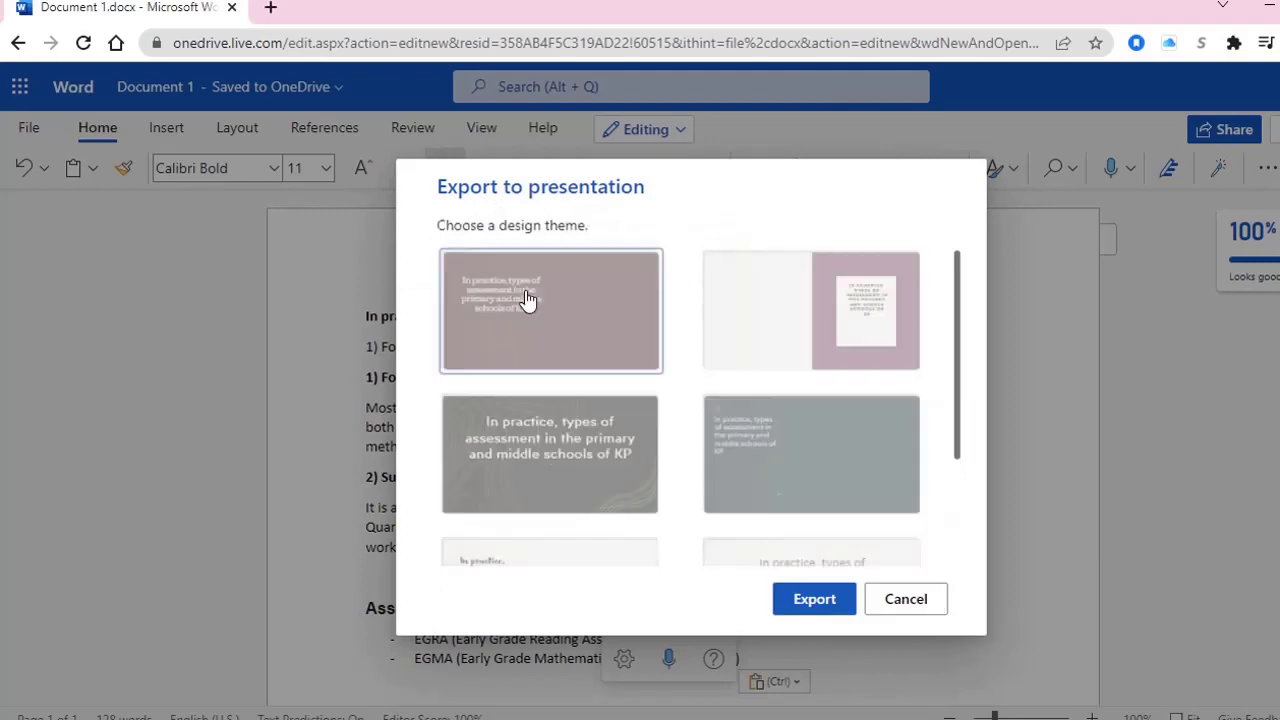
Try the black theme with white title text, then the Design idea 5 theme
{"action": "left_click", "coordinate": [591, 471]}
{"action": "scroll", "coordinate": [591, 474], "scroll_direction": "down", "scroll_amount": 2}
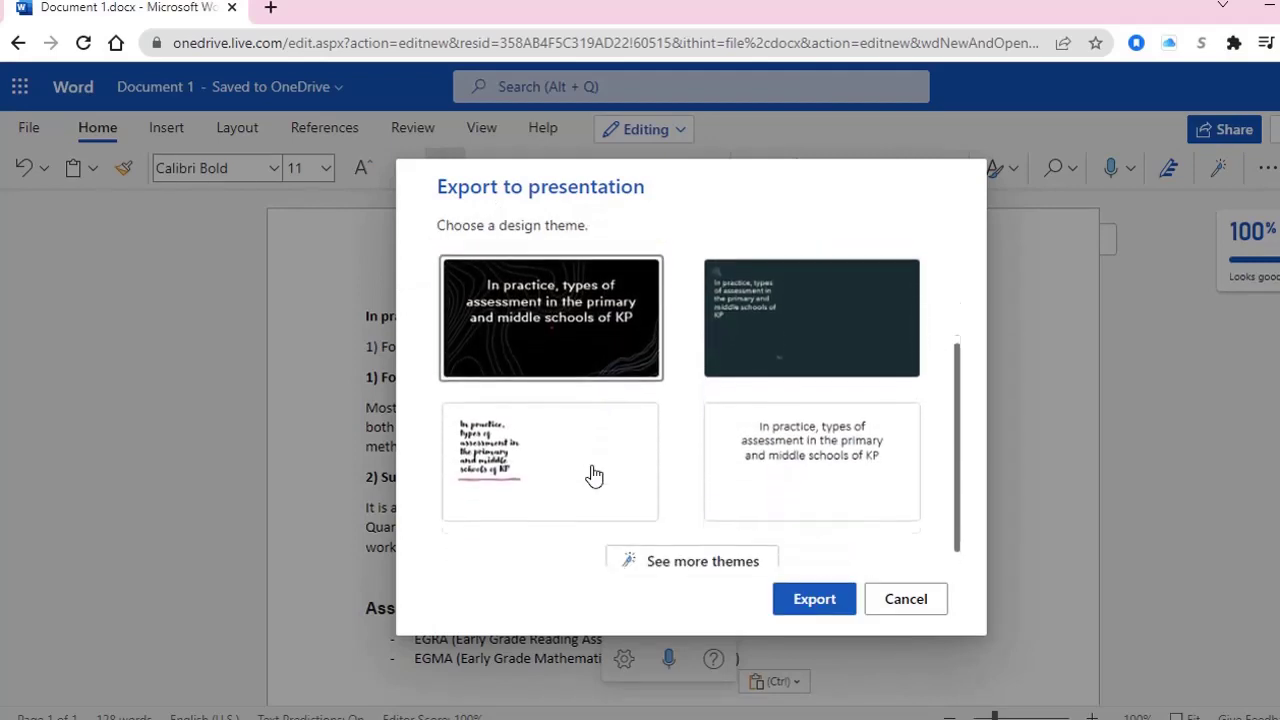
{"action": "left_click", "coordinate": [594, 474]}
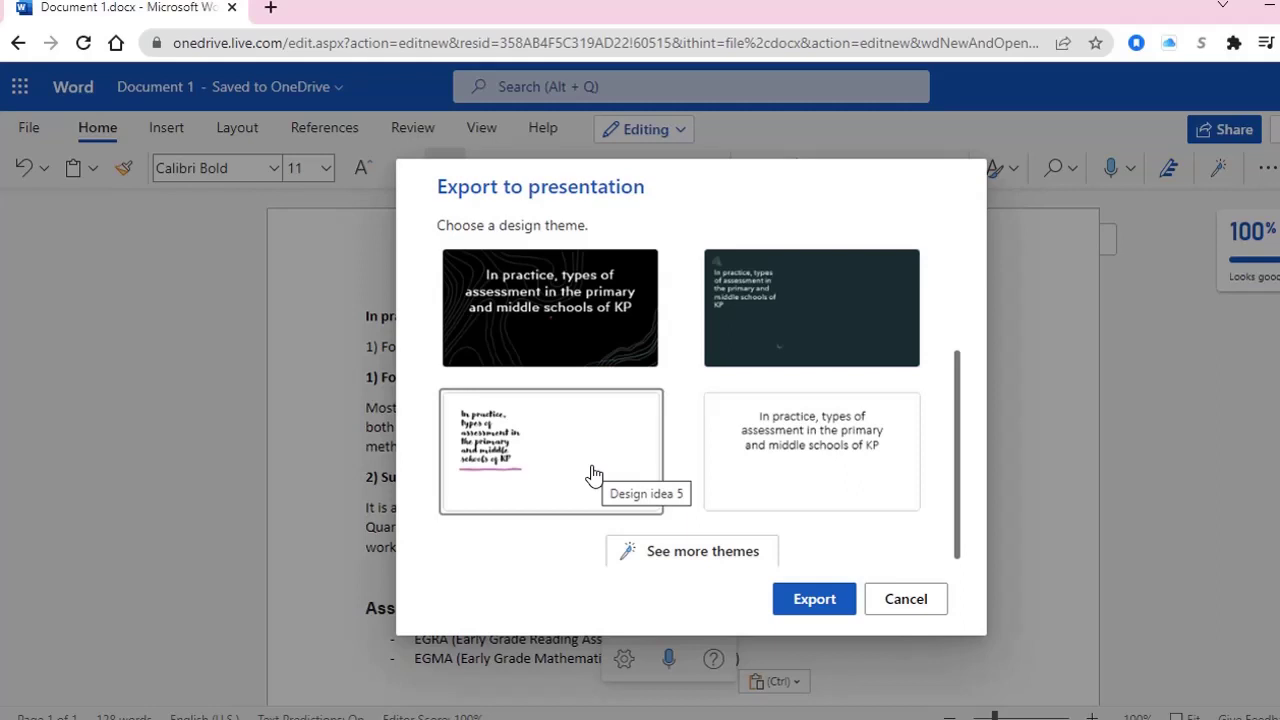
{"action": "scroll", "coordinate": [517, 371], "scroll_direction": "up", "scroll_amount": 2}
{"action": "scroll", "coordinate": [576, 401], "scroll_direction": "down", "scroll_amount": 2}
Load more design themes, pick the red lattice theme, and export the slides
{"action": "left_click", "coordinate": [692, 553]}
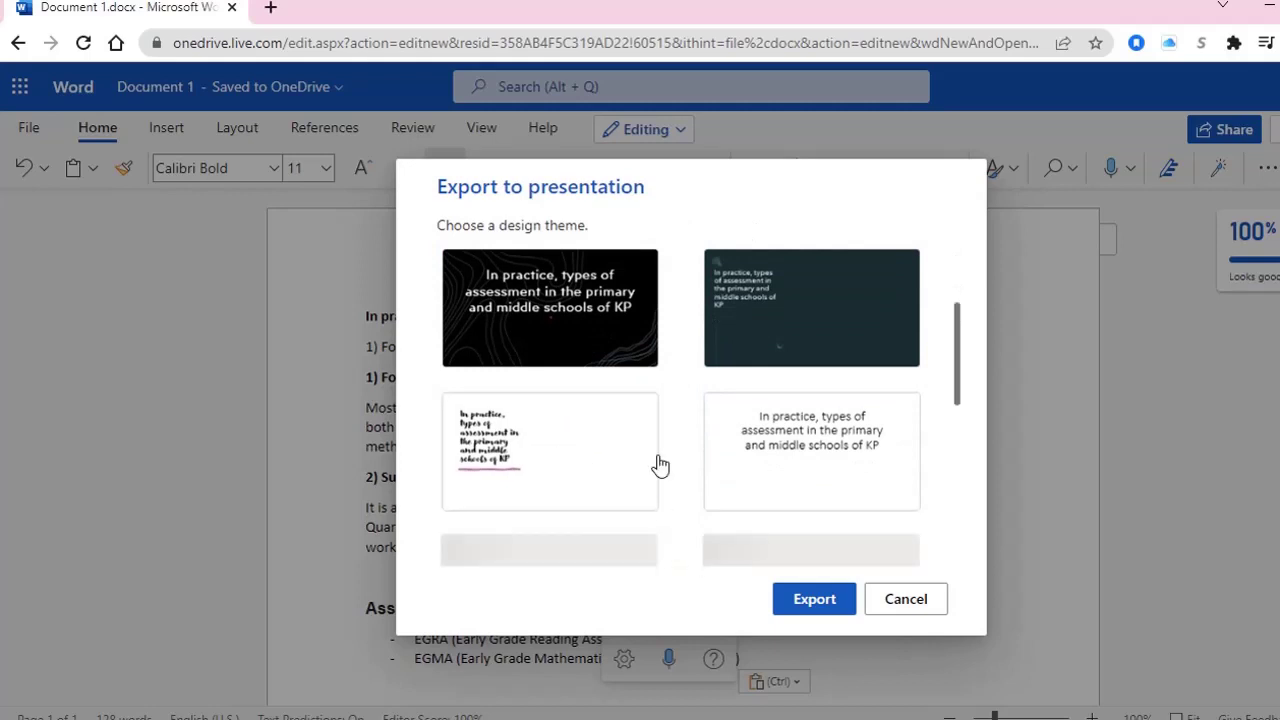
{"action": "scroll", "coordinate": [700, 428], "scroll_direction": "down", "scroll_amount": 3}
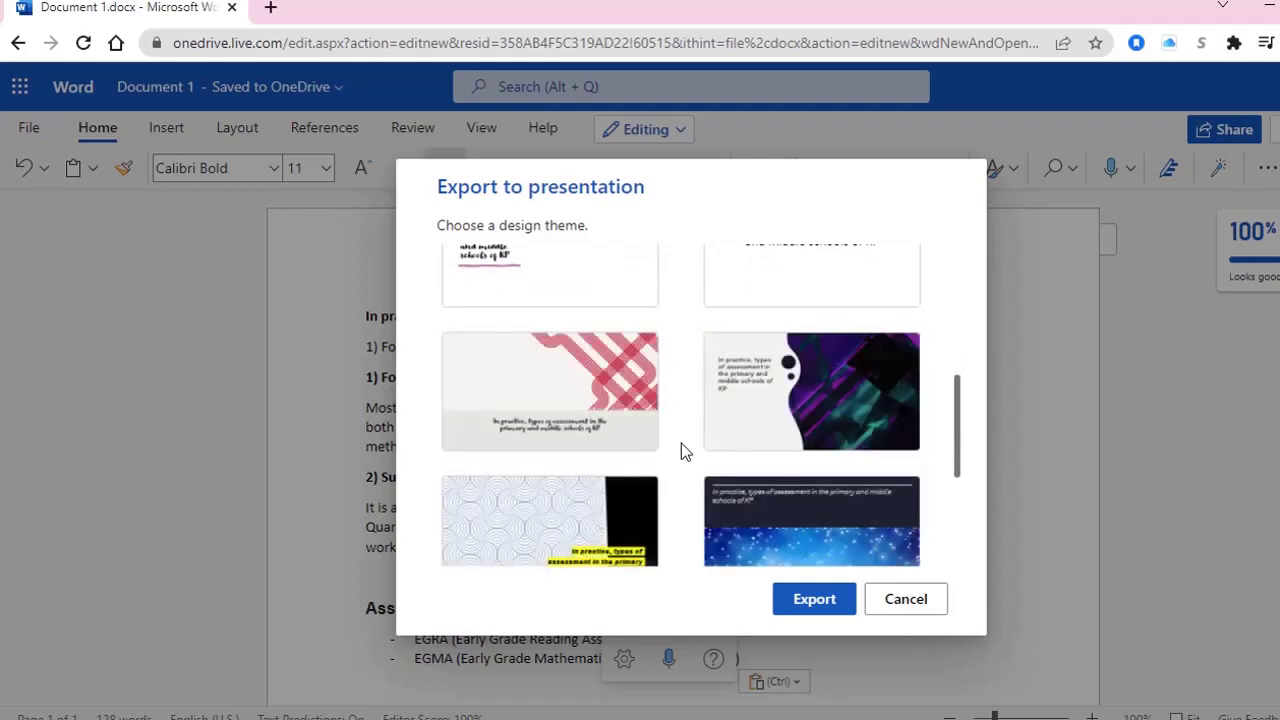
{"action": "scroll", "coordinate": [887, 500], "scroll_direction": "down", "scroll_amount": 3}
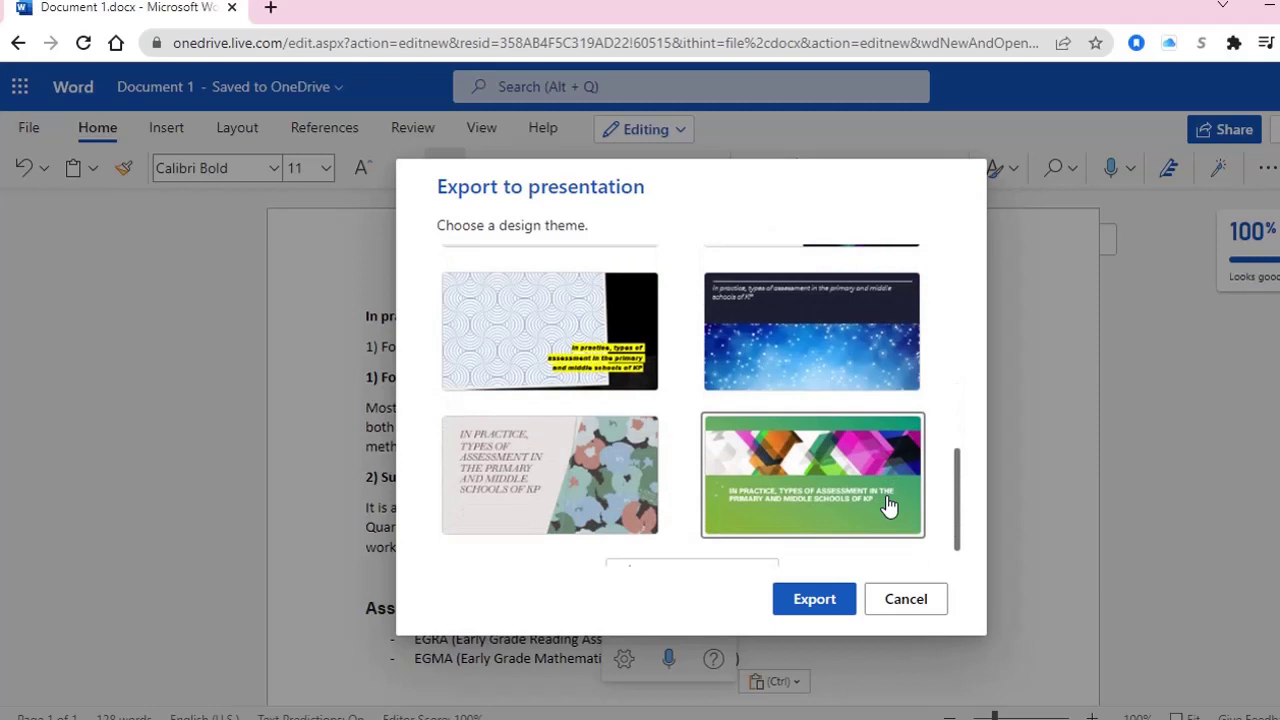
{"action": "scroll", "coordinate": [850, 505], "scroll_direction": "down", "scroll_amount": 1}
{"action": "scroll", "coordinate": [814, 506], "scroll_direction": "up", "scroll_amount": 4}
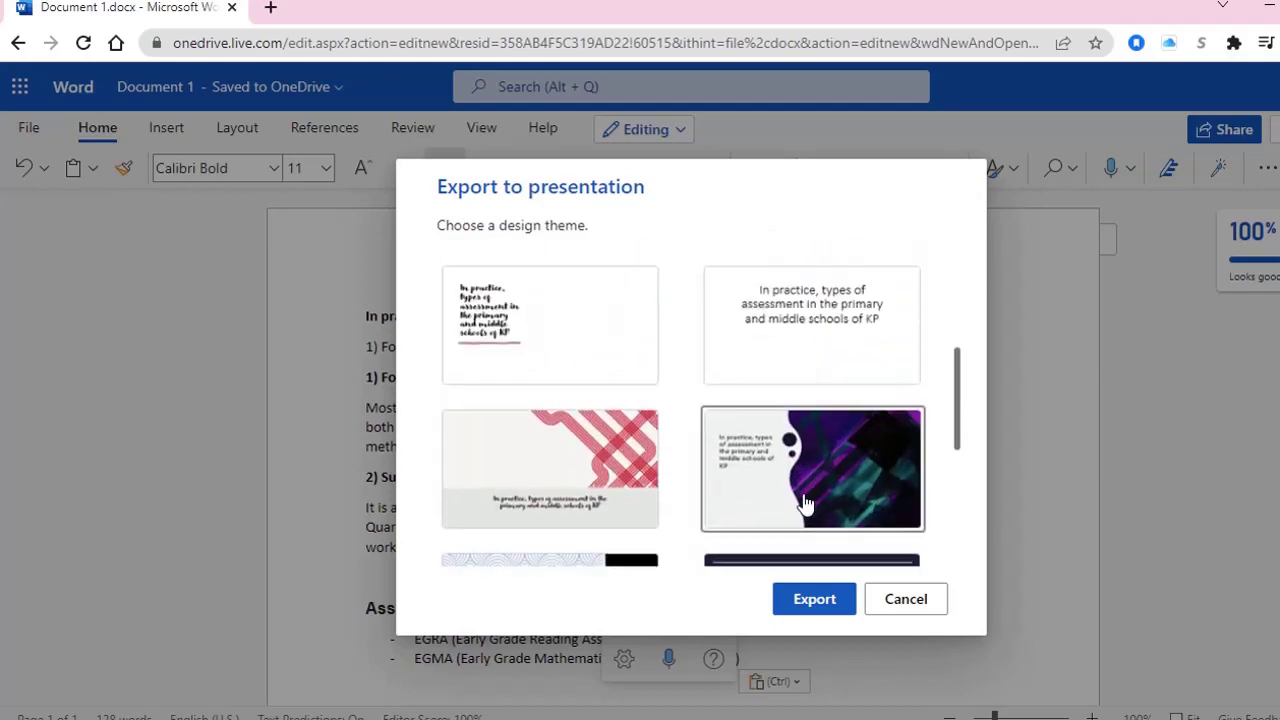
{"action": "scroll", "coordinate": [806, 505], "scroll_direction": "up", "scroll_amount": 5}
{"action": "scroll", "coordinate": [806, 505], "scroll_direction": "down", "scroll_amount": 7}
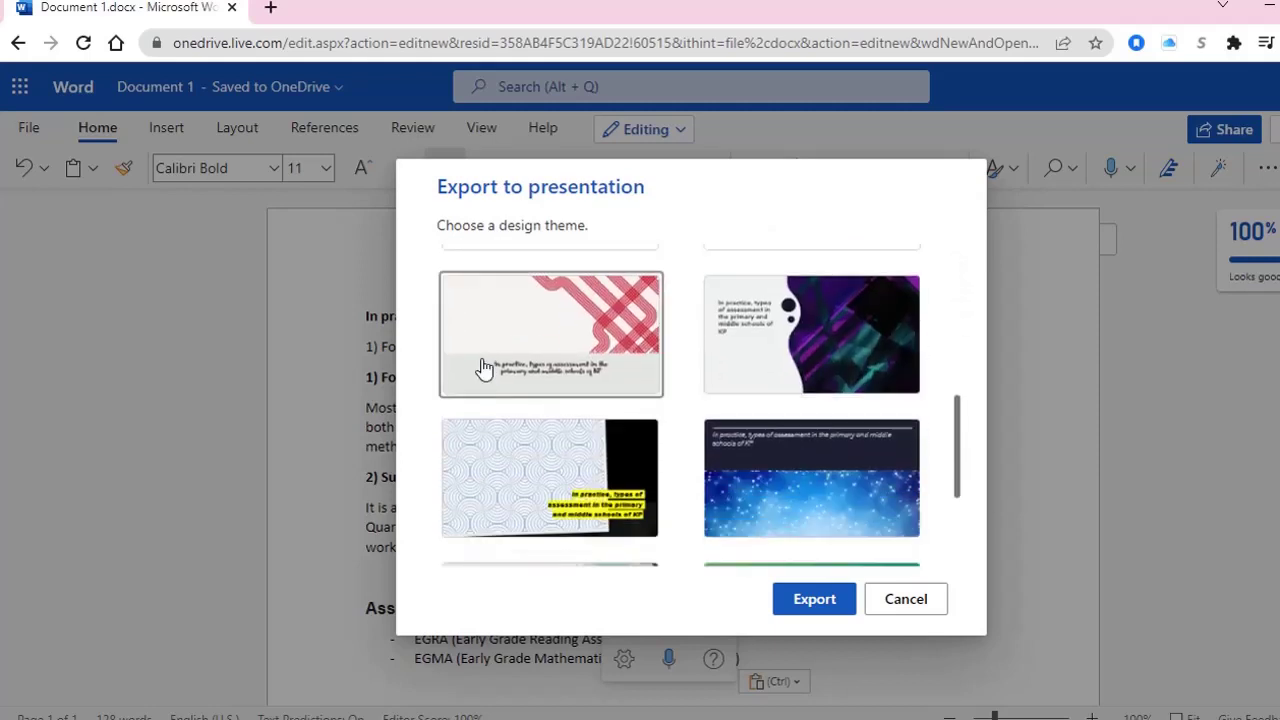
{"action": "left_click", "coordinate": [548, 336]}
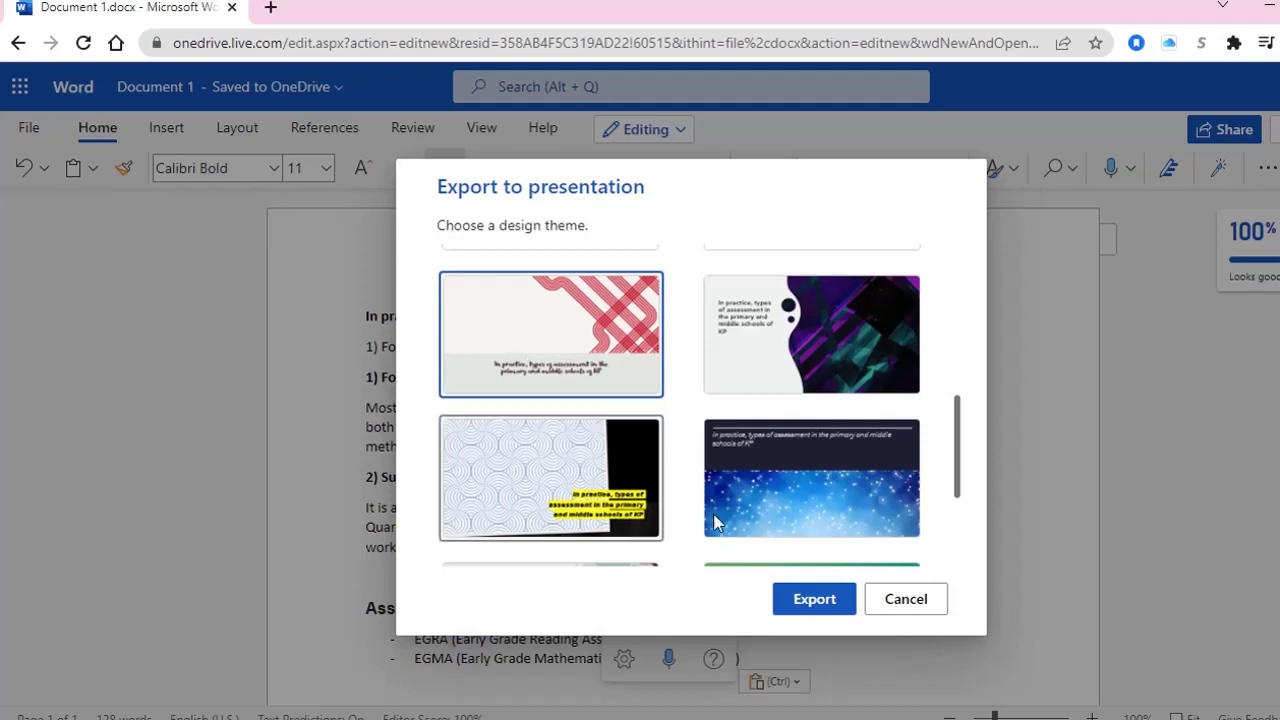
{"action": "left_click", "coordinate": [810, 599]}
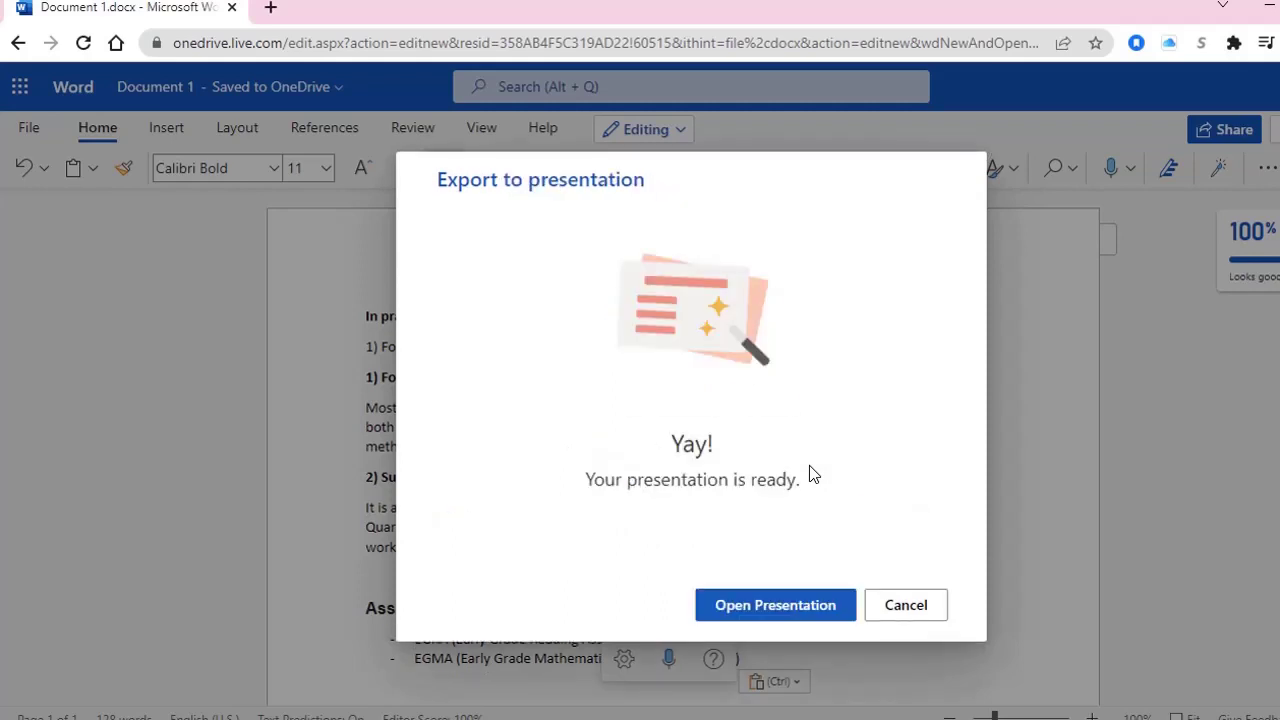
Open the exported four-slide red-lattice presentation from the ready message
{"action": "left_click", "coordinate": [792, 606]}
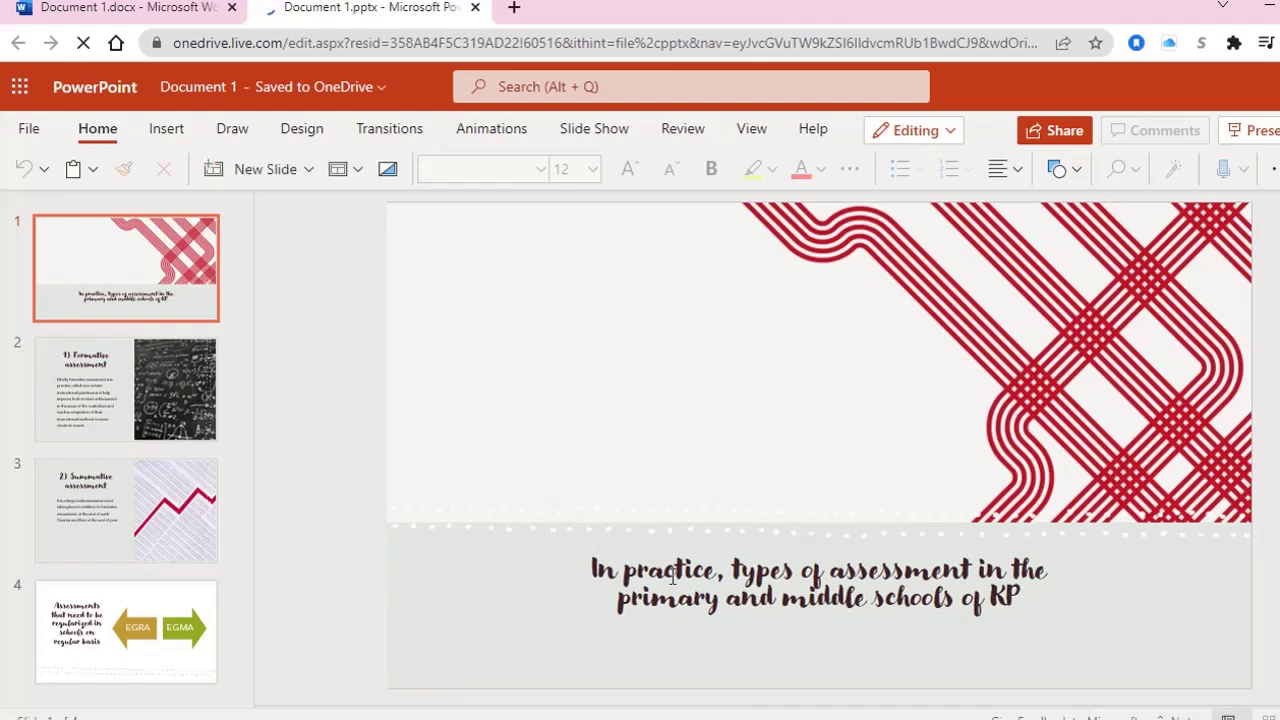
View the Formative, Summative and EGRA/EGMA slides and compare them with the Word source
{"action": "left_click", "coordinate": [88, 393]}
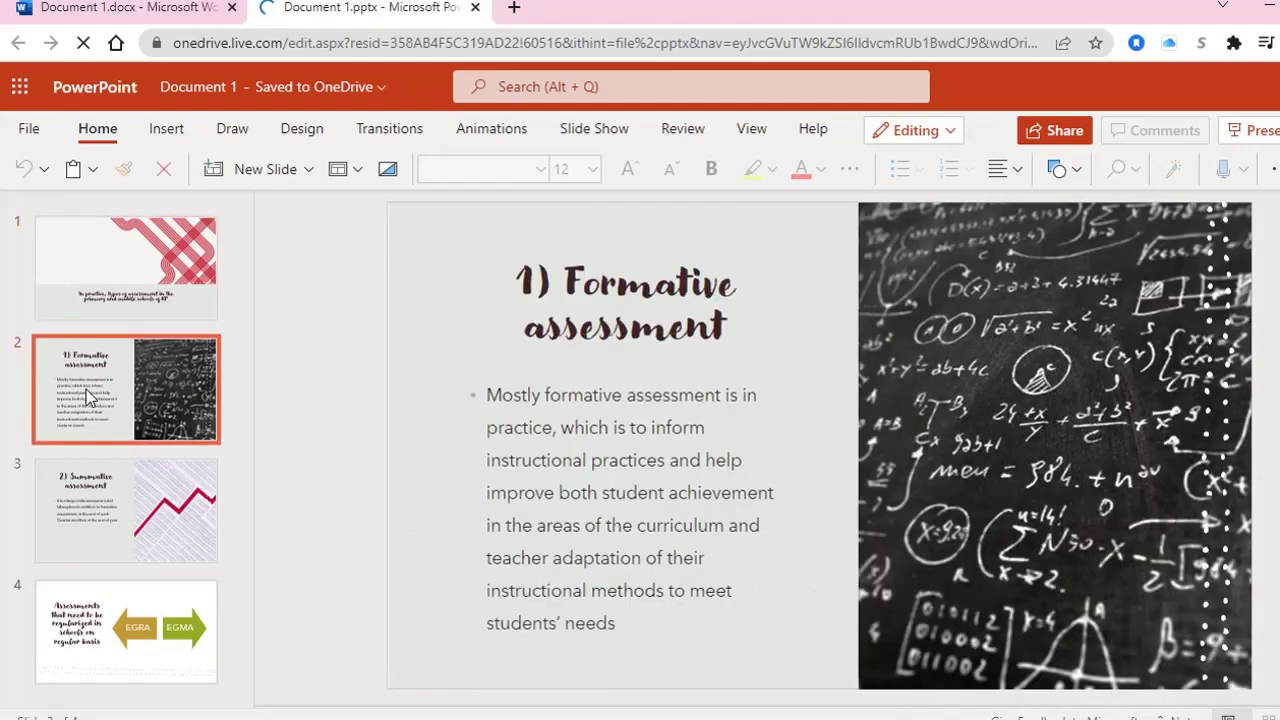
{"action": "left_click", "coordinate": [140, 491]}
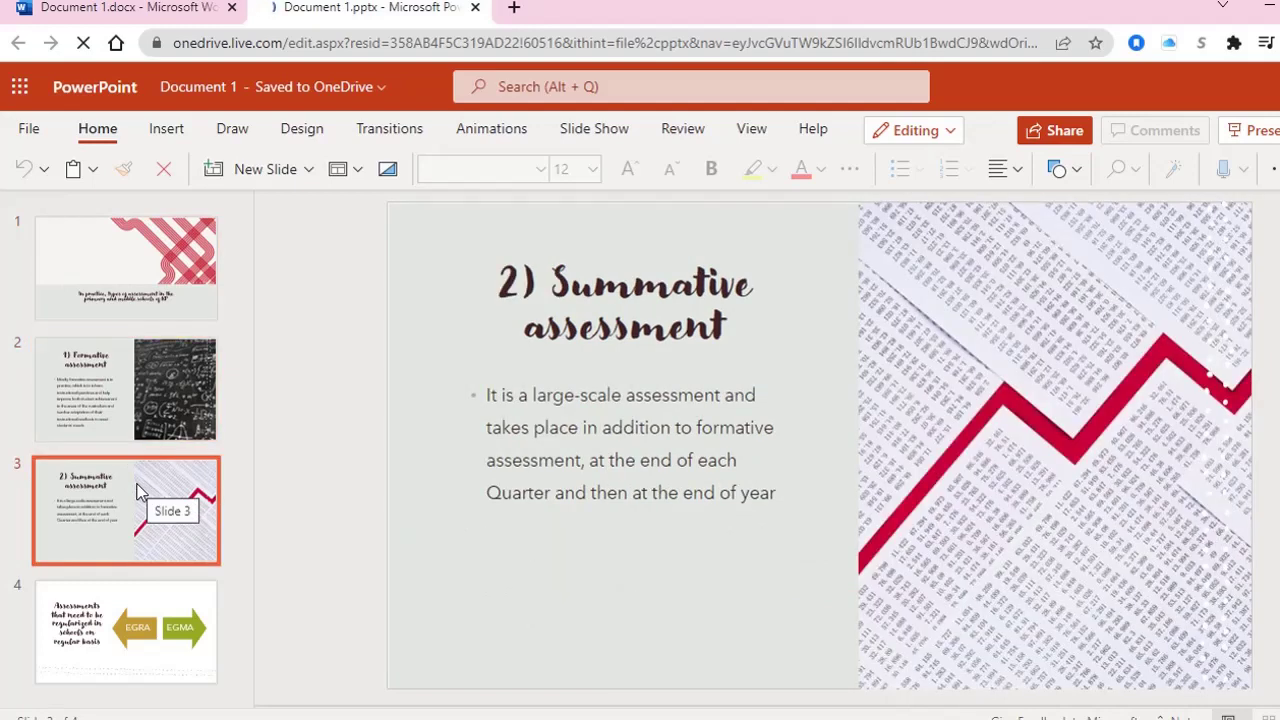
{"action": "left_click", "coordinate": [141, 603]}
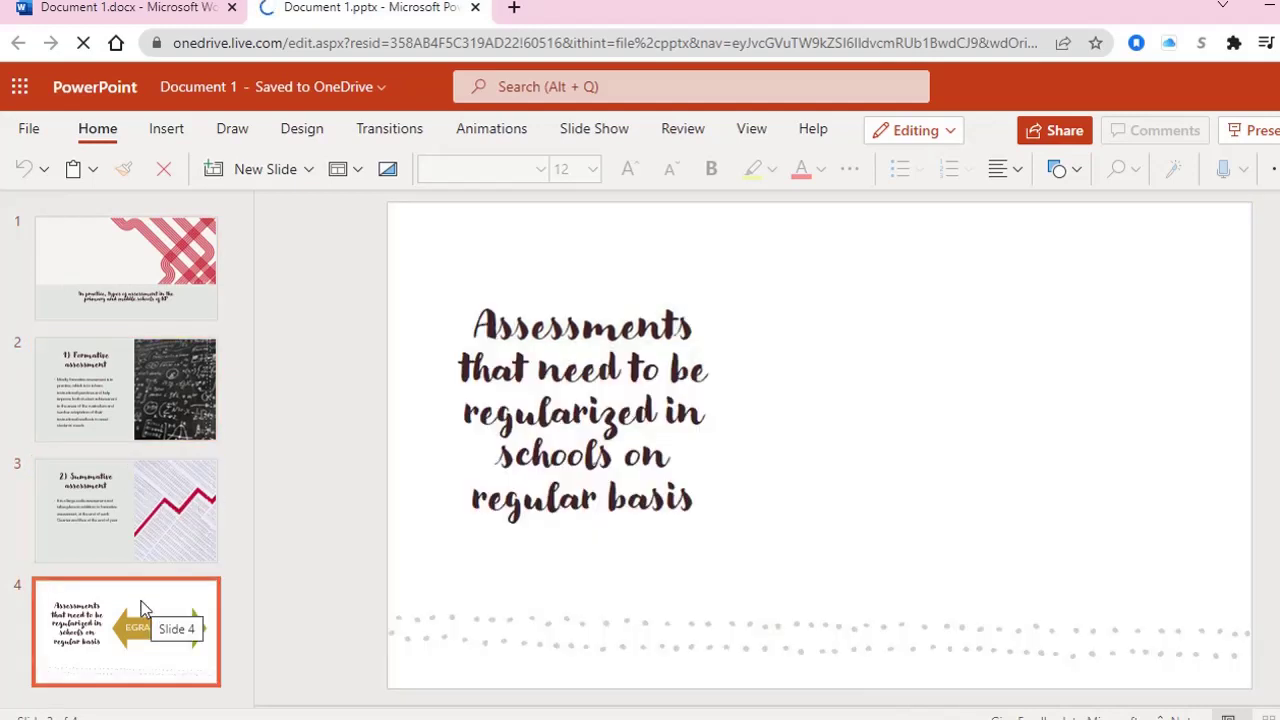
{"action": "key", "text": "alt+Tab"}
{"action": "key", "text": "alt+Tab"}
{"action": "scroll", "coordinate": [571, 363], "scroll_direction": "up", "scroll_amount": 5}
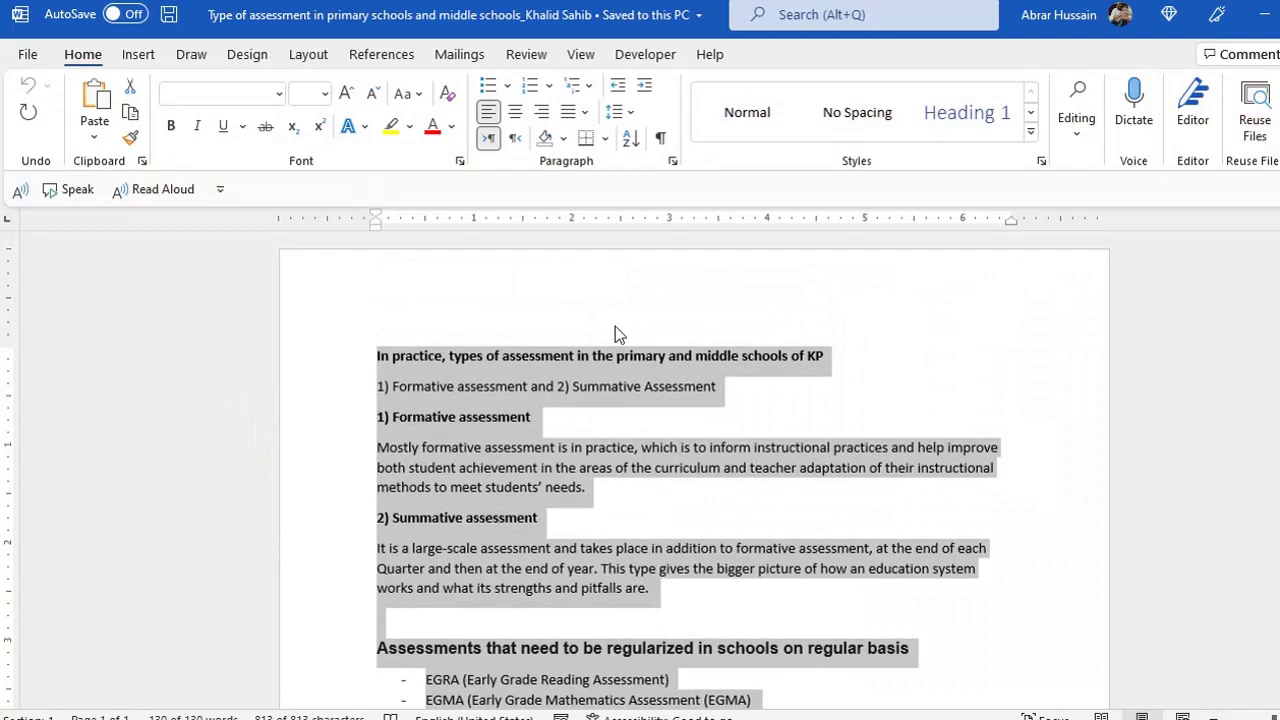
{"action": "left_click", "coordinate": [431, 416]}
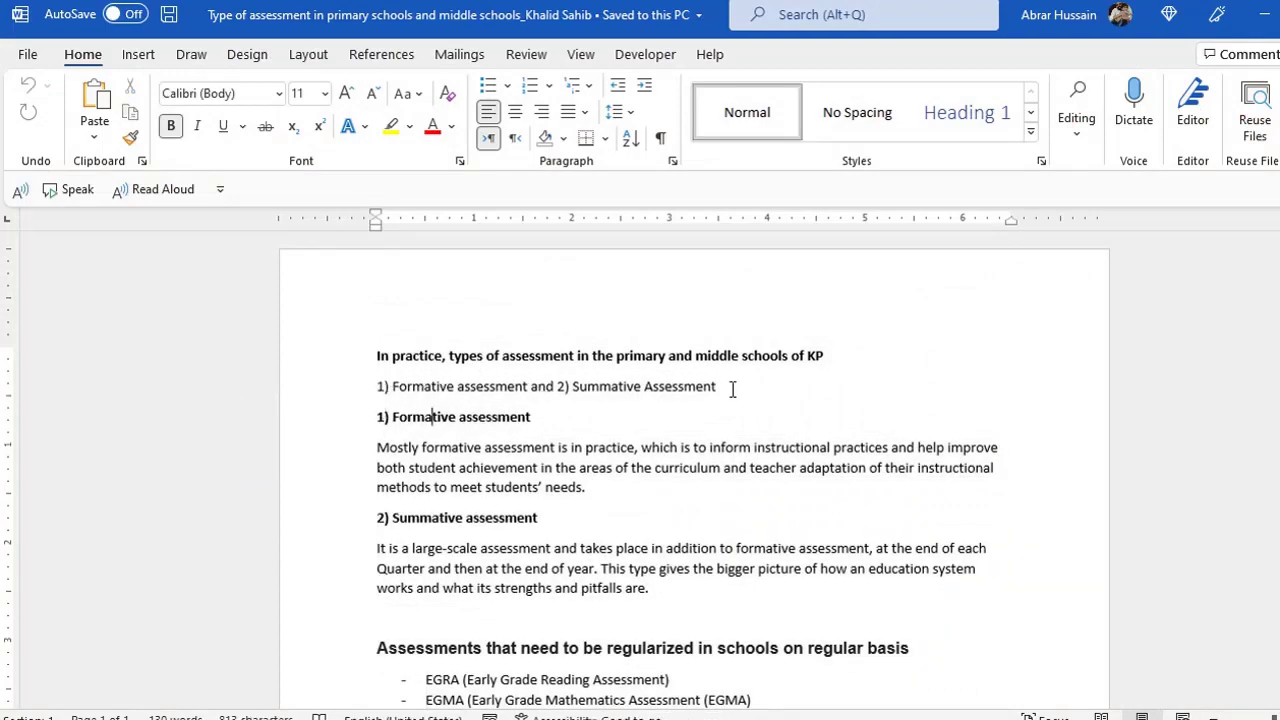
{"action": "key", "text": "alt+Tab"}
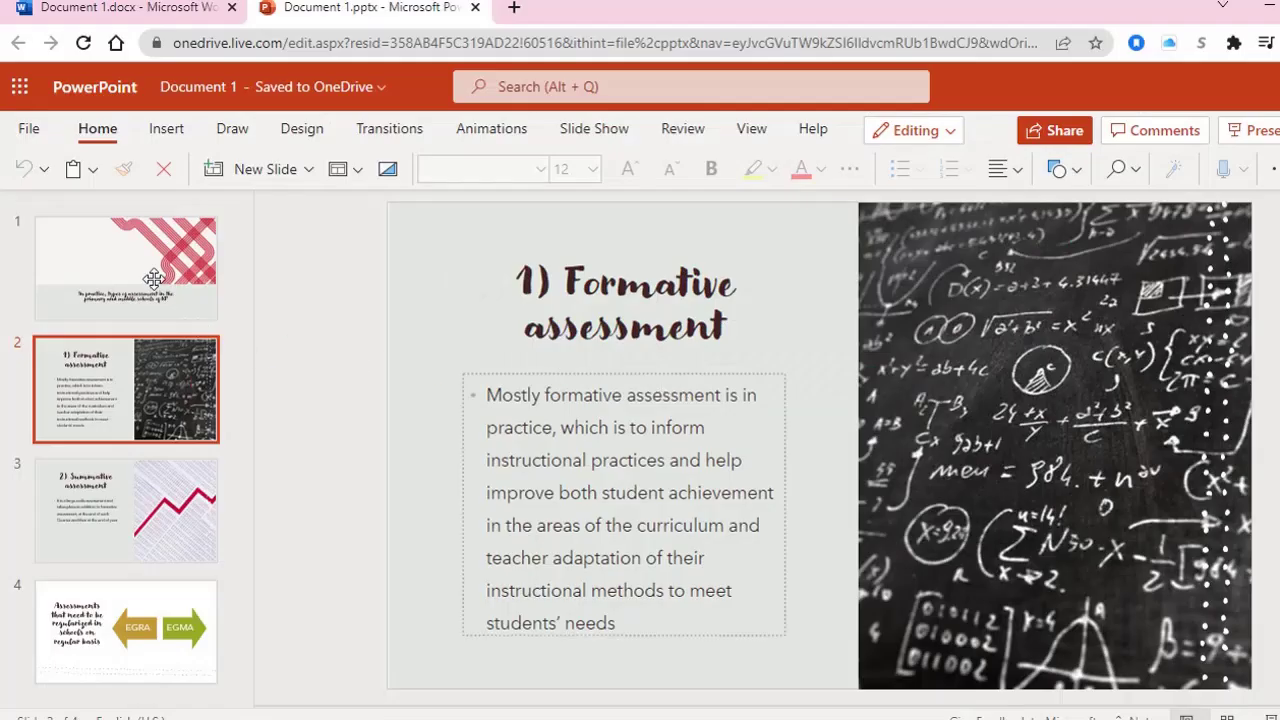
{"action": "left_click", "coordinate": [153, 279]}
{"action": "left_click", "coordinate": [143, 392]}
Check the Formative and Summative paragraphs against Word, then select slide 3's Summative assessment title
{"action": "key", "text": "alt+Tab"}
{"action": "left_click_drag", "start_coordinate": [377, 417], "coordinate": [590, 487]}
{"action": "key", "text": "alt+Tab"}
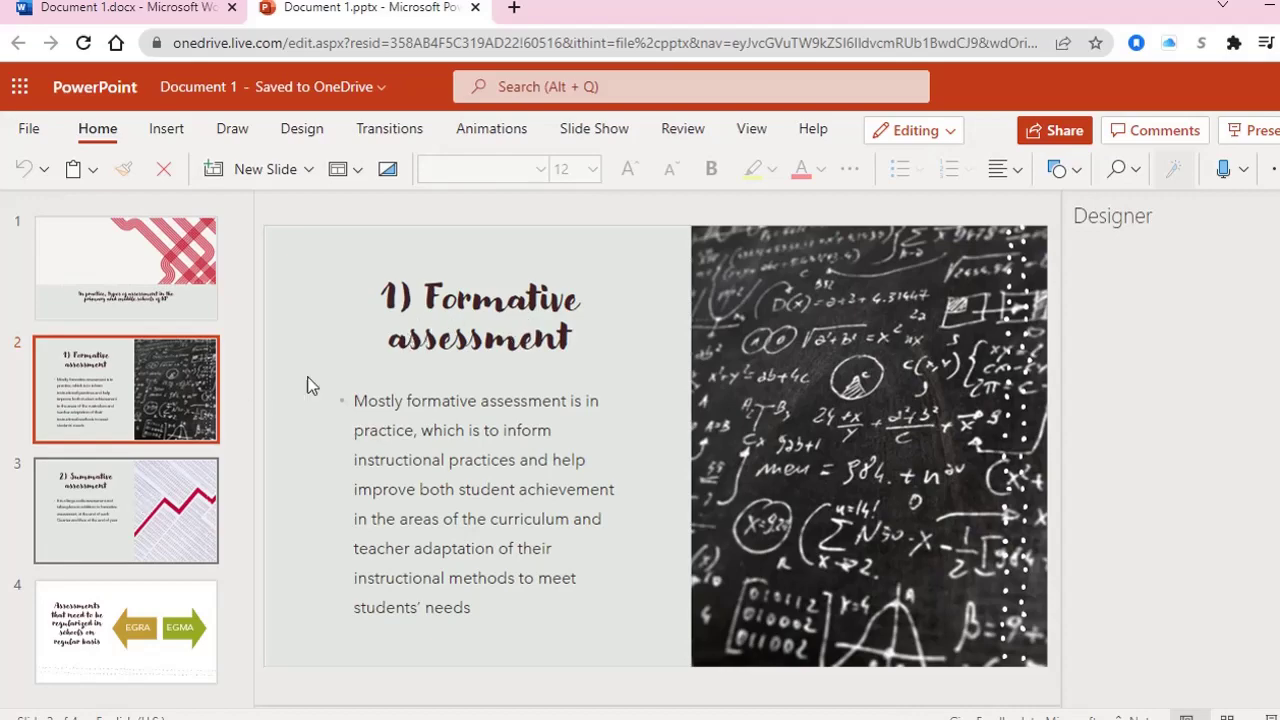
{"action": "left_click", "coordinate": [117, 489]}
{"action": "key", "text": "alt+Tab"}
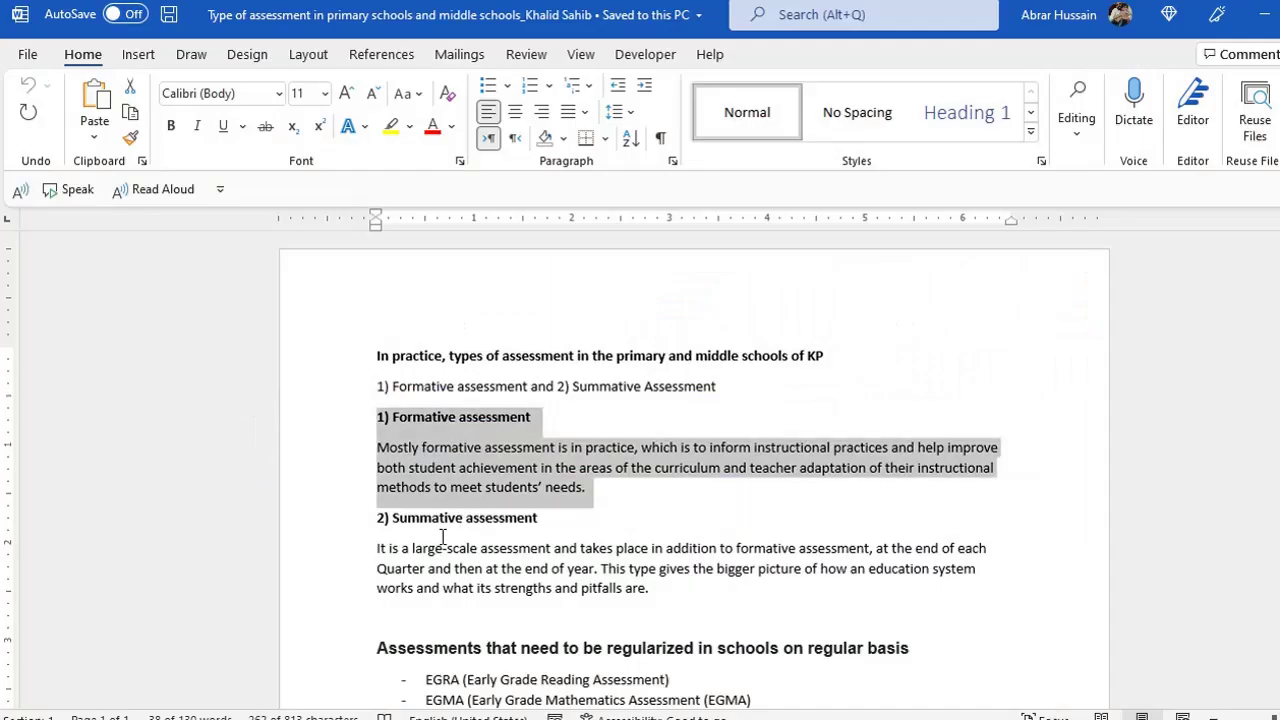
{"action": "scroll", "coordinate": [460, 523], "scroll_direction": "down", "scroll_amount": 1}
{"action": "key", "text": "alt+Tab"}
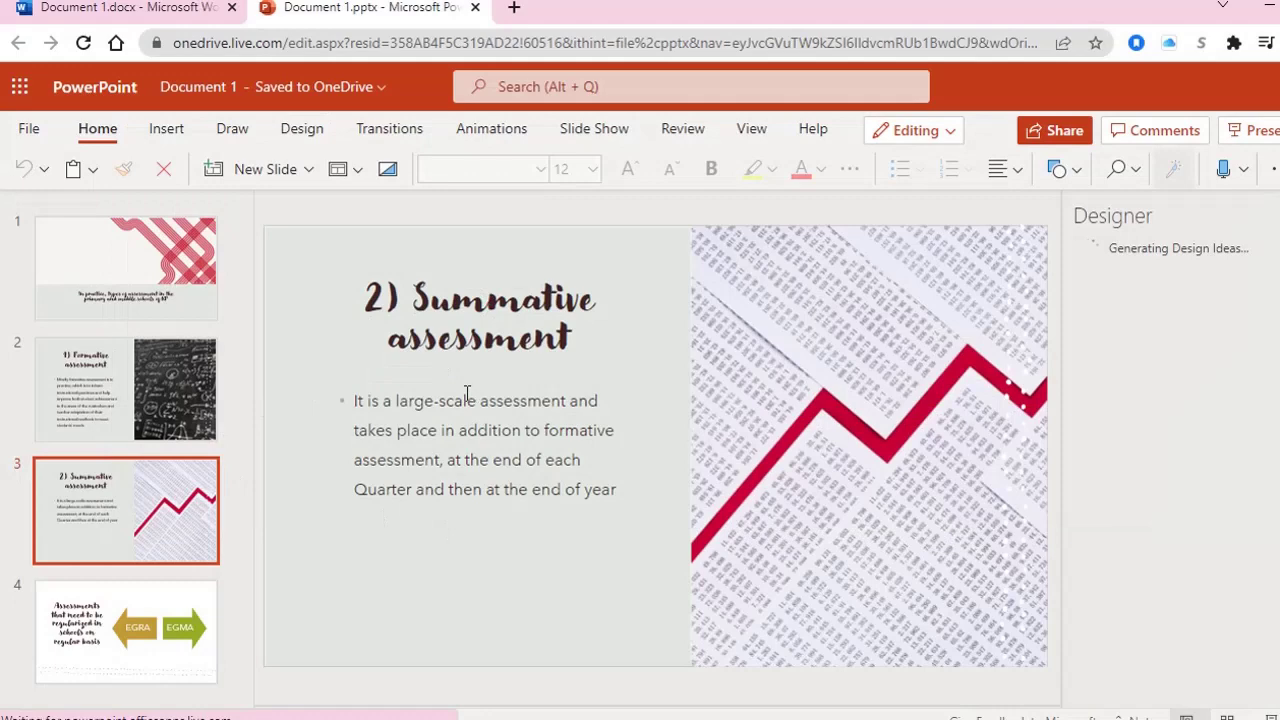
{"action": "left_click", "coordinate": [466, 393]}
{"action": "left_click", "coordinate": [486, 300]}
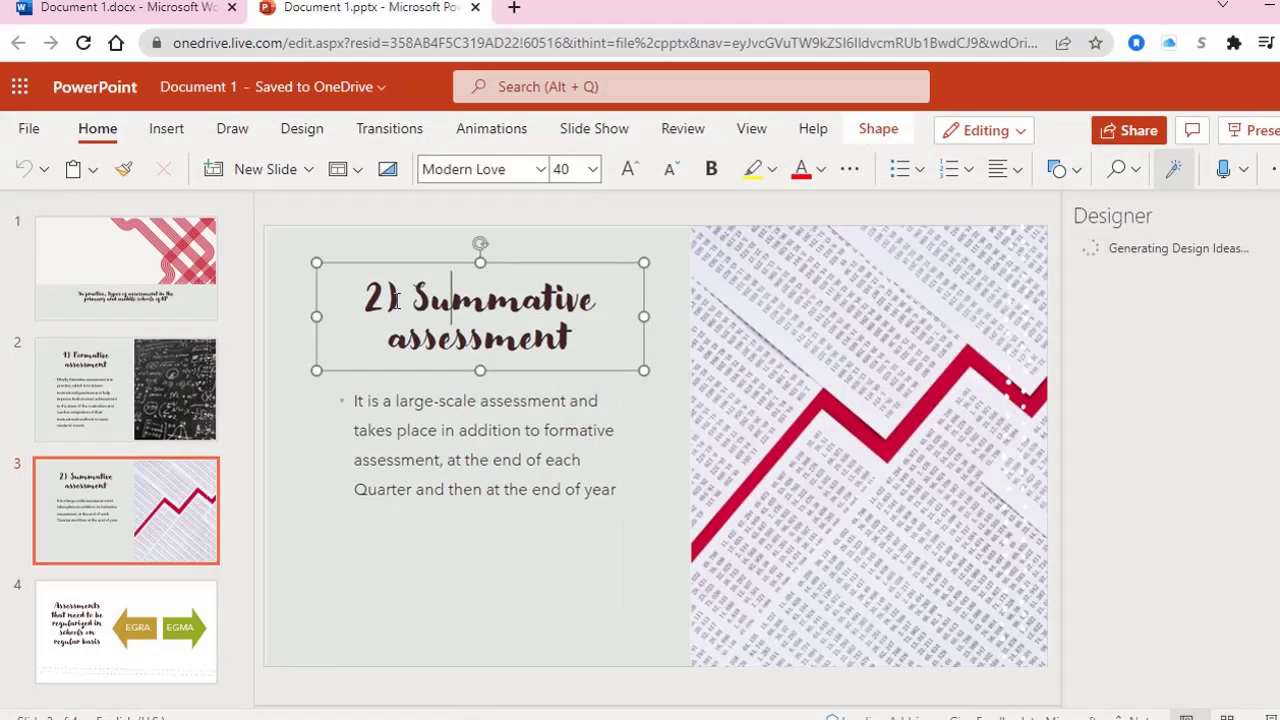
Apply Designer's second idea to the title slide: red lattice left, title text right
{"action": "left_click", "coordinate": [126, 279]}
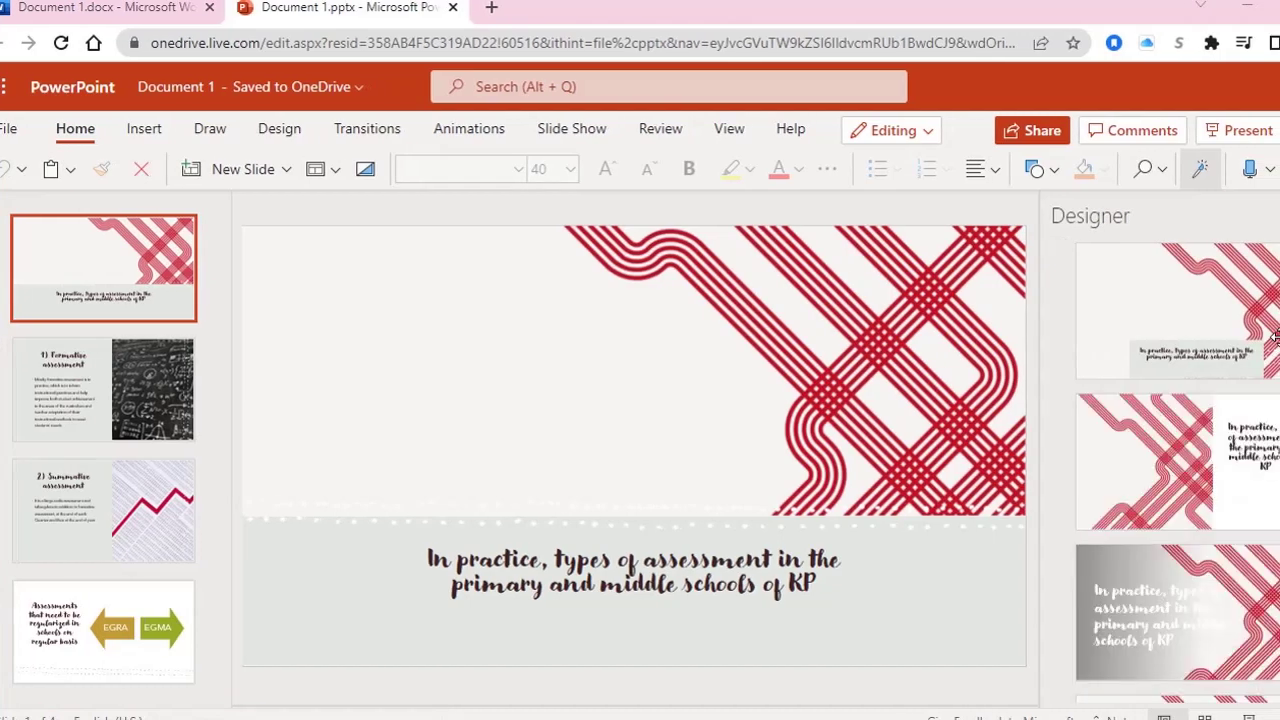
{"action": "scroll", "coordinate": [1171, 386], "scroll_direction": "down", "scroll_amount": 4}
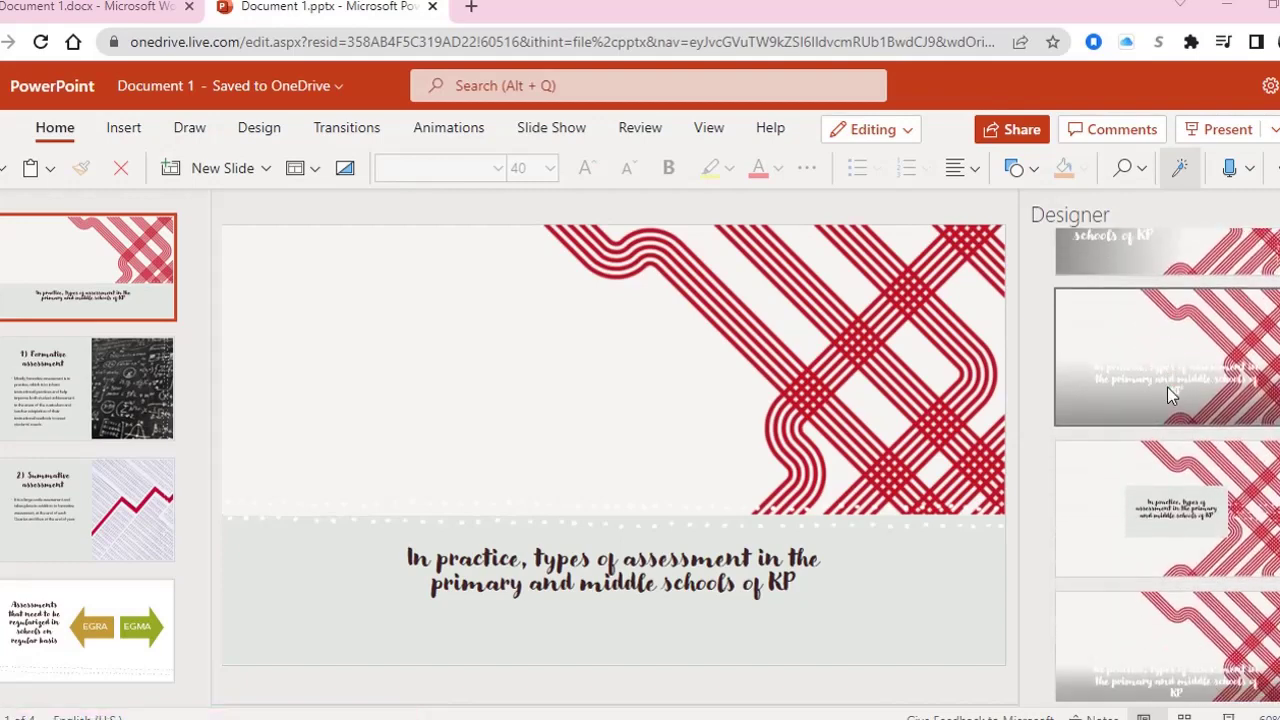
{"action": "scroll", "coordinate": [1168, 395], "scroll_direction": "up", "scroll_amount": 5}
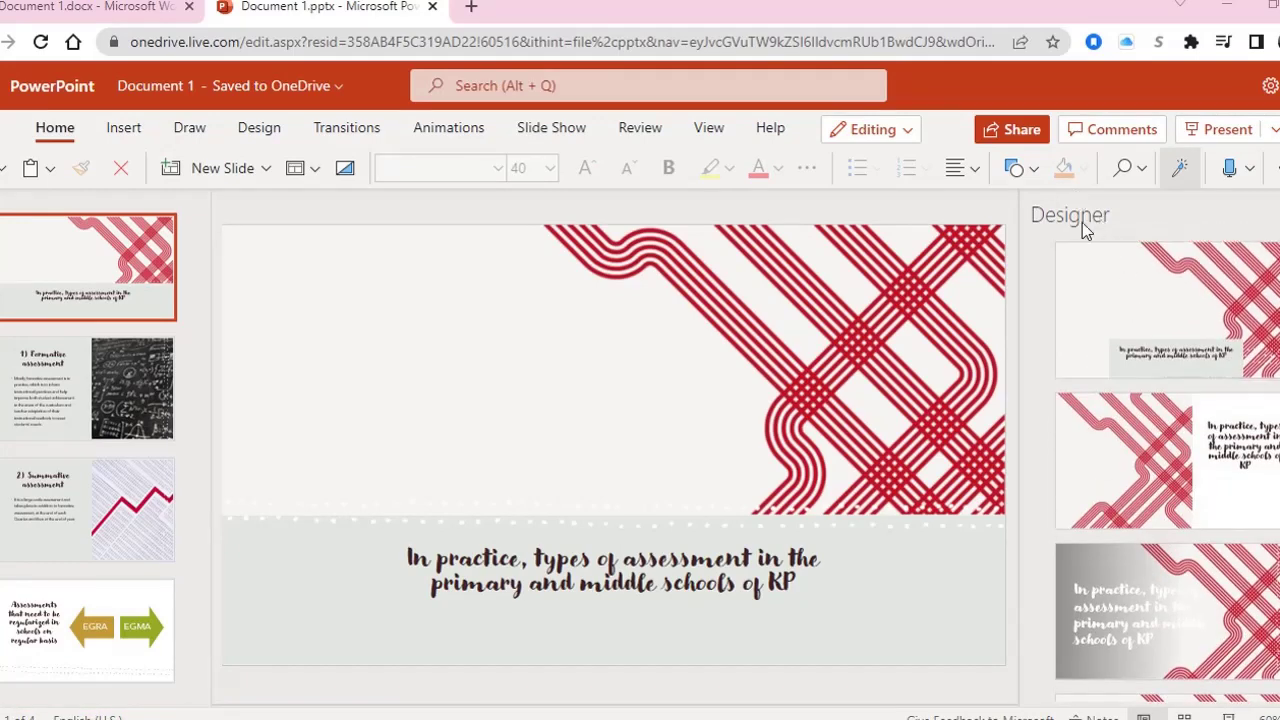
{"action": "left_click", "coordinate": [259, 130]}
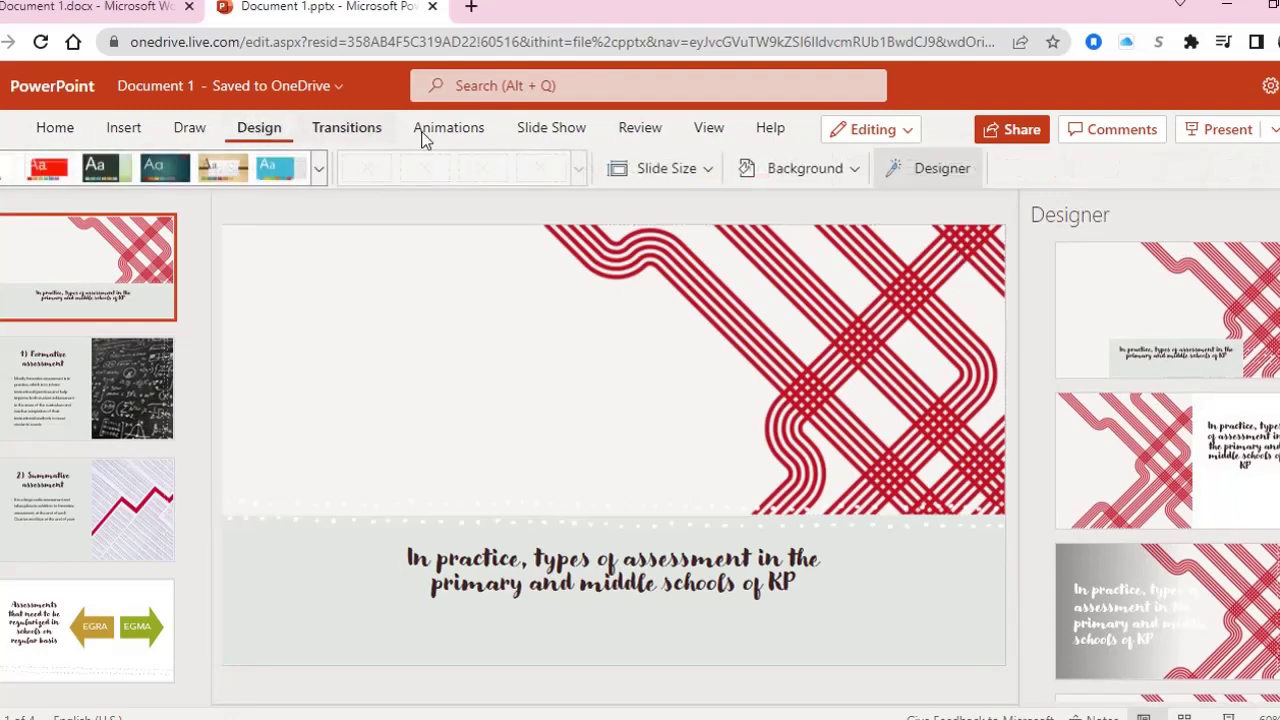
{"action": "left_click", "coordinate": [927, 172]}
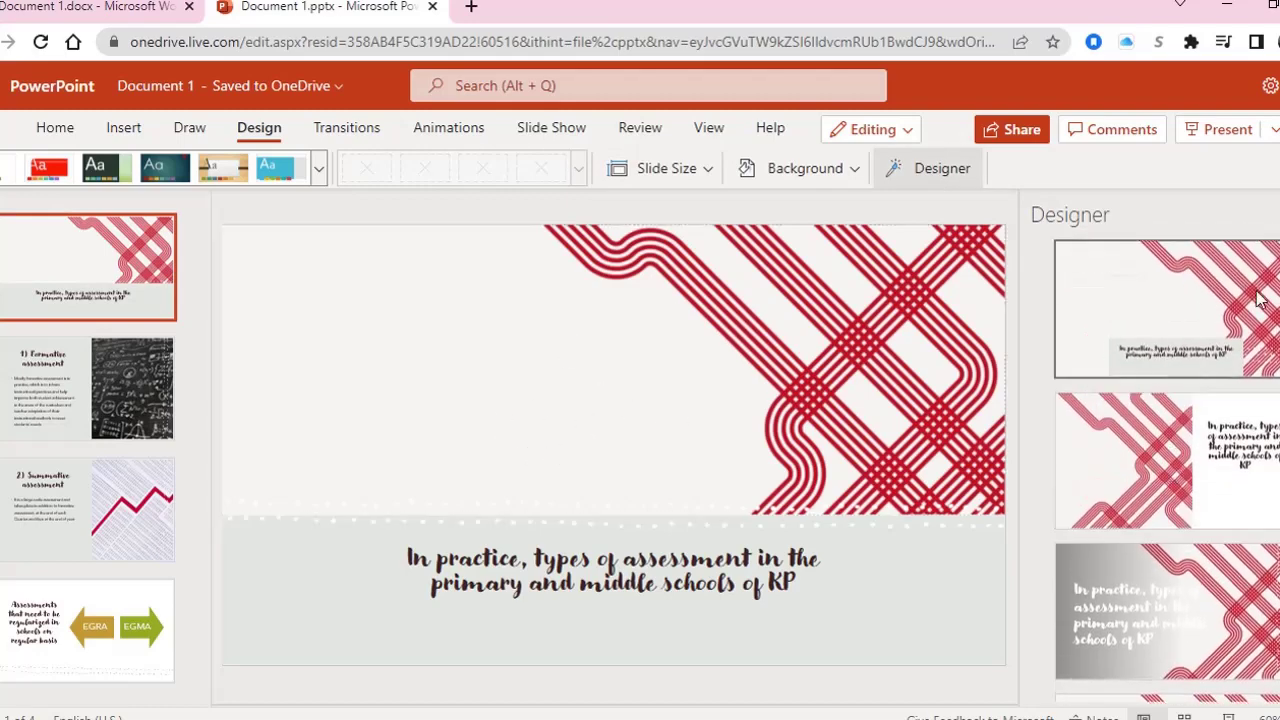
{"action": "left_click", "coordinate": [1216, 458]}
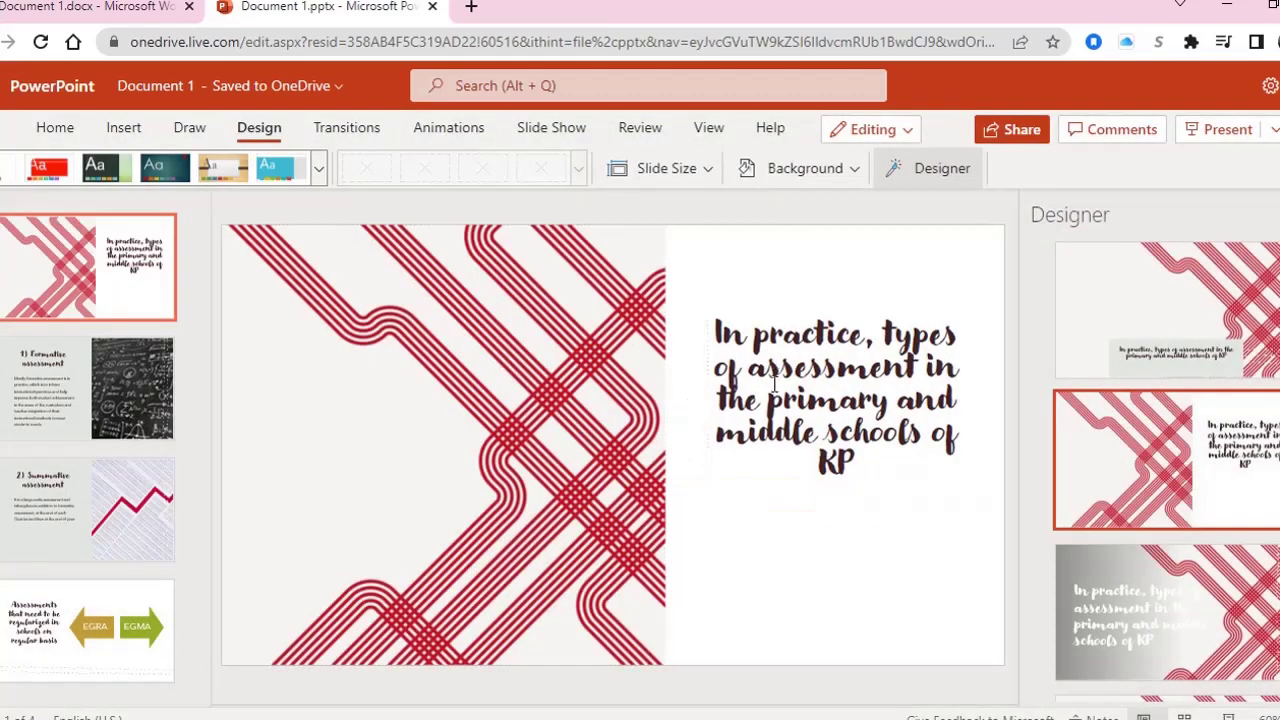
{"action": "left_click", "coordinate": [81, 400]}
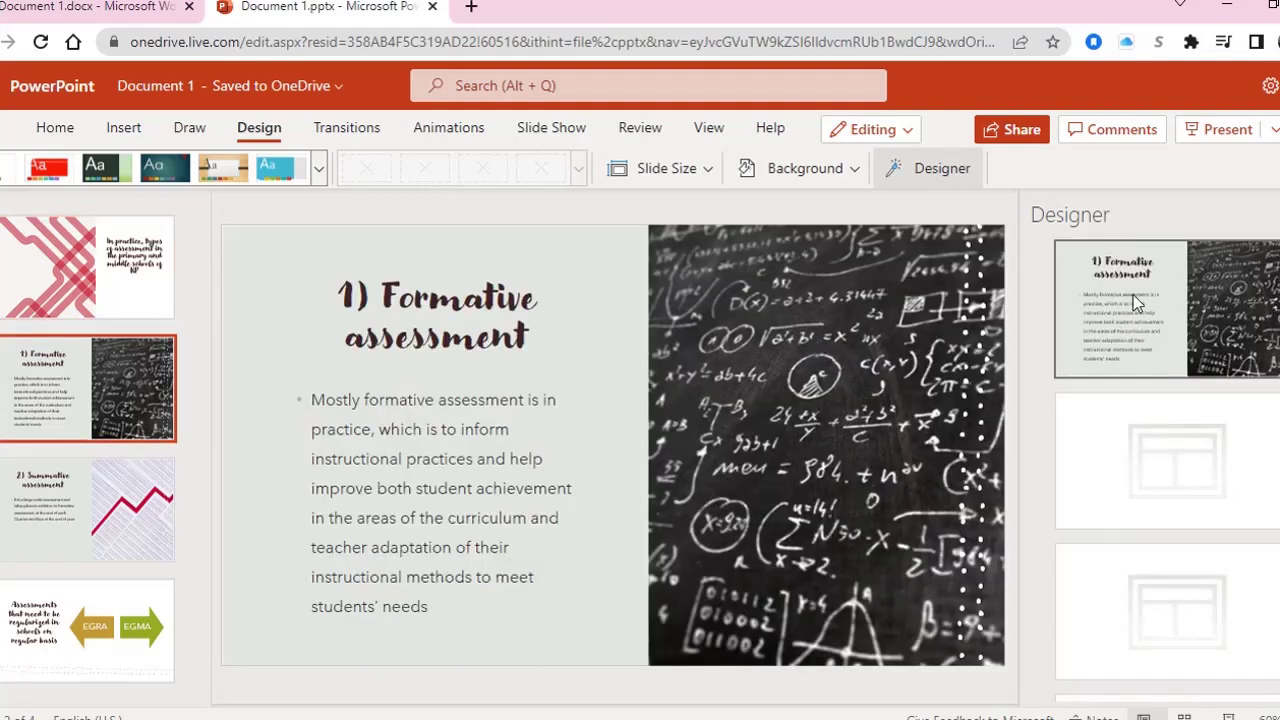
Browse Designer ideas for the Formative and Summative slides, finishing on the EGRA and EGMA slide
{"action": "scroll", "coordinate": [1162, 480], "scroll_direction": "down", "scroll_amount": 3}
{"action": "scroll", "coordinate": [1162, 480], "scroll_direction": "down", "scroll_amount": 5}
{"action": "scroll", "coordinate": [1162, 481], "scroll_direction": "up", "scroll_amount": 5}
{"action": "scroll", "coordinate": [1162, 488], "scroll_direction": "up", "scroll_amount": 3}
{"action": "left_click", "coordinate": [78, 515]}
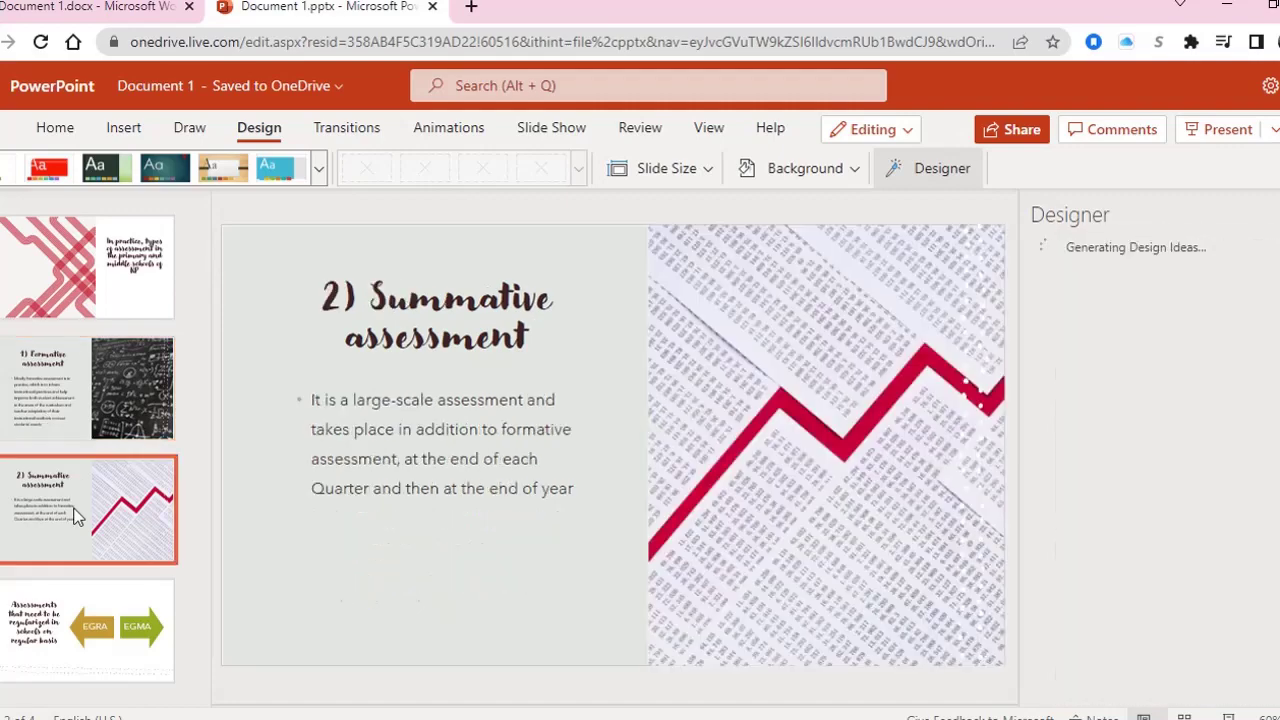
{"action": "left_click", "coordinate": [92, 258]}
{"action": "left_click", "coordinate": [104, 378]}
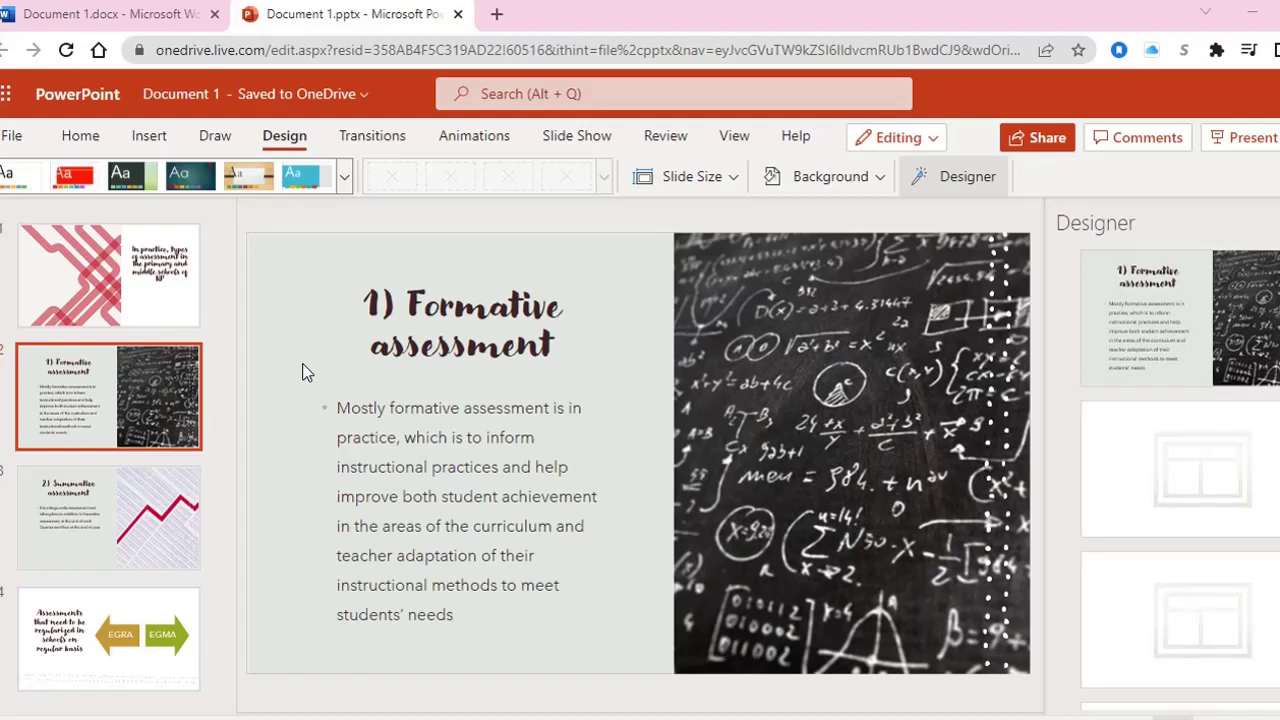
{"action": "left_click", "coordinate": [113, 620]}
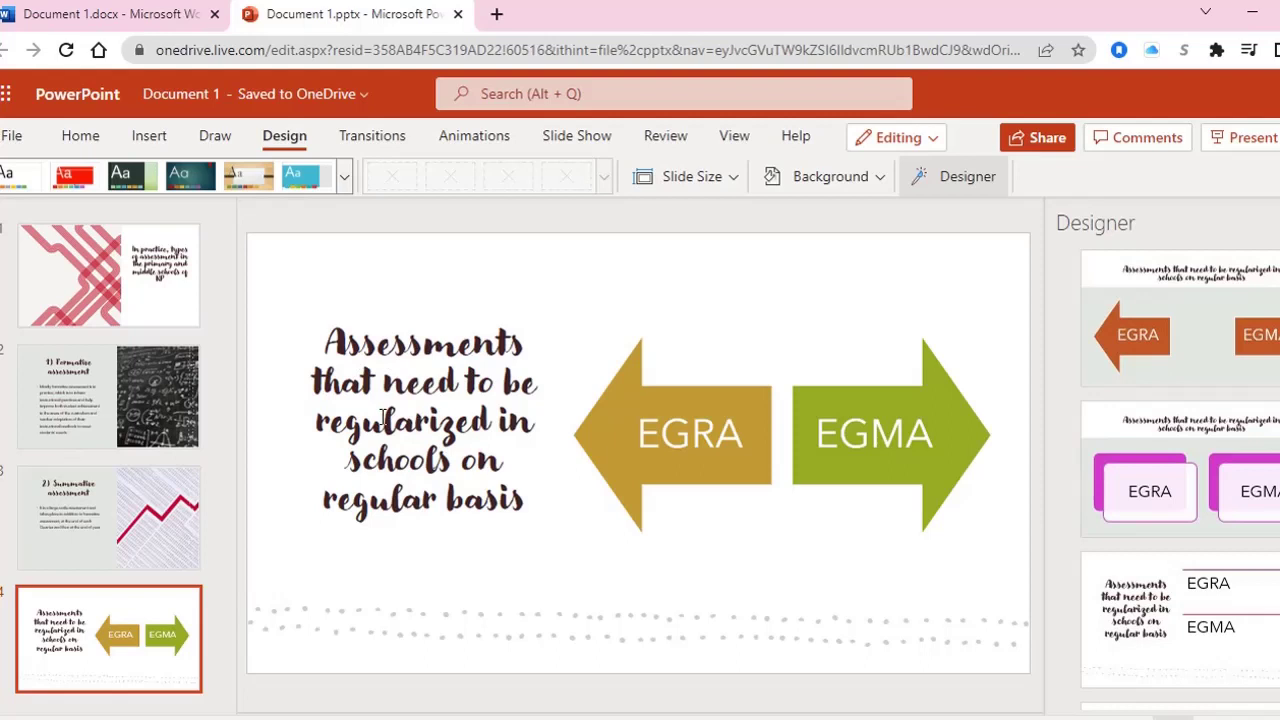
Select the EGRA/EGMA diagram and apply the Designer idea with two pink boxes under the heading
{"action": "left_click", "coordinate": [869, 437]}
{"action": "left_click", "coordinate": [716, 479]}
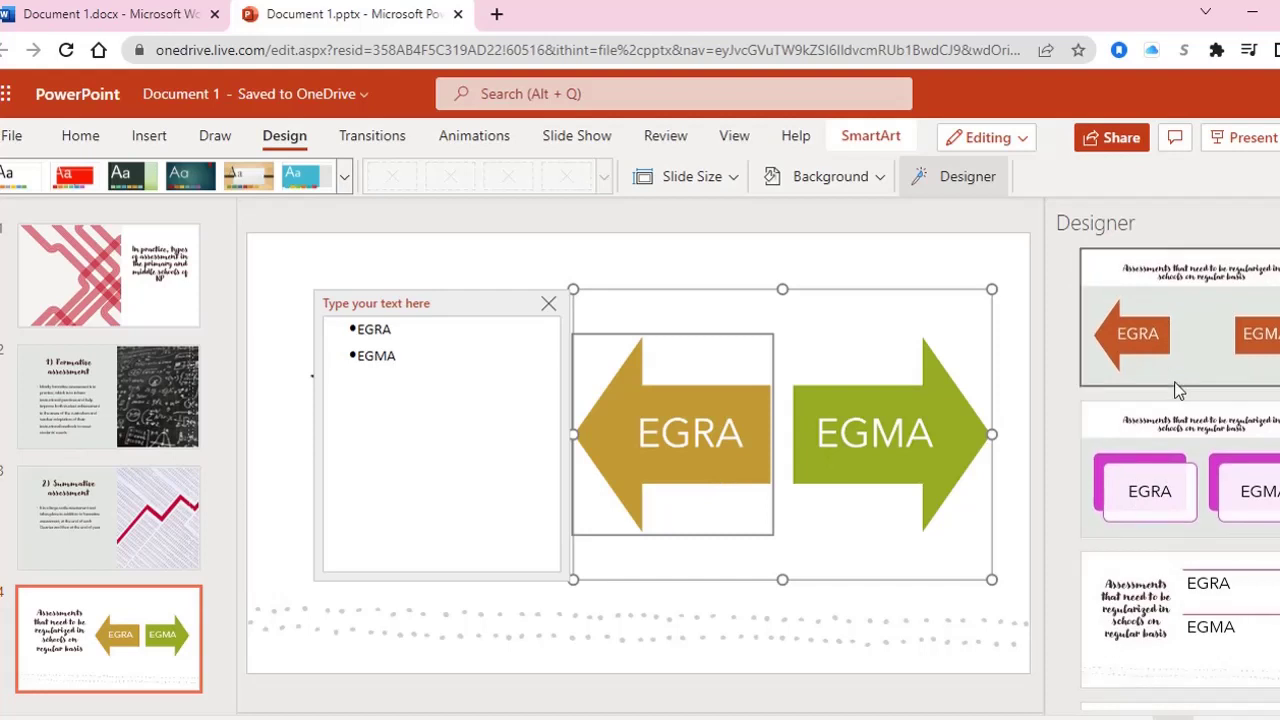
{"action": "left_click", "coordinate": [1169, 503]}
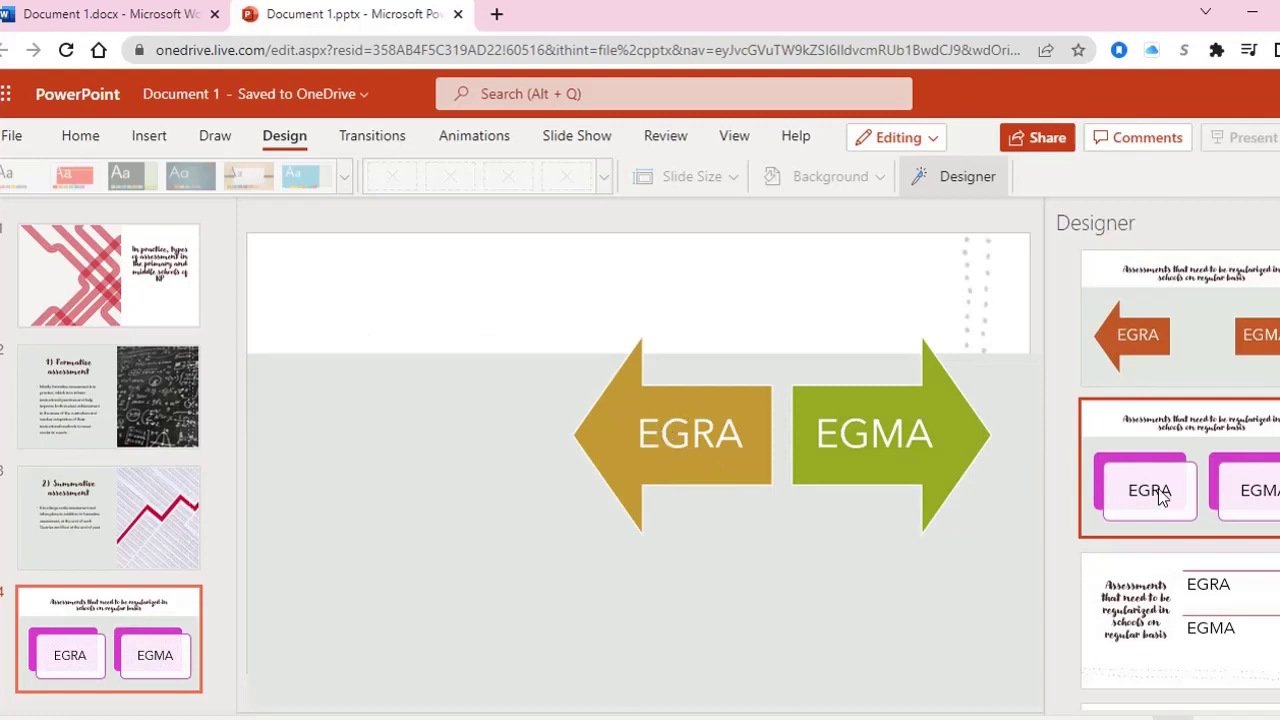
{"action": "left_click", "coordinate": [1160, 497]}
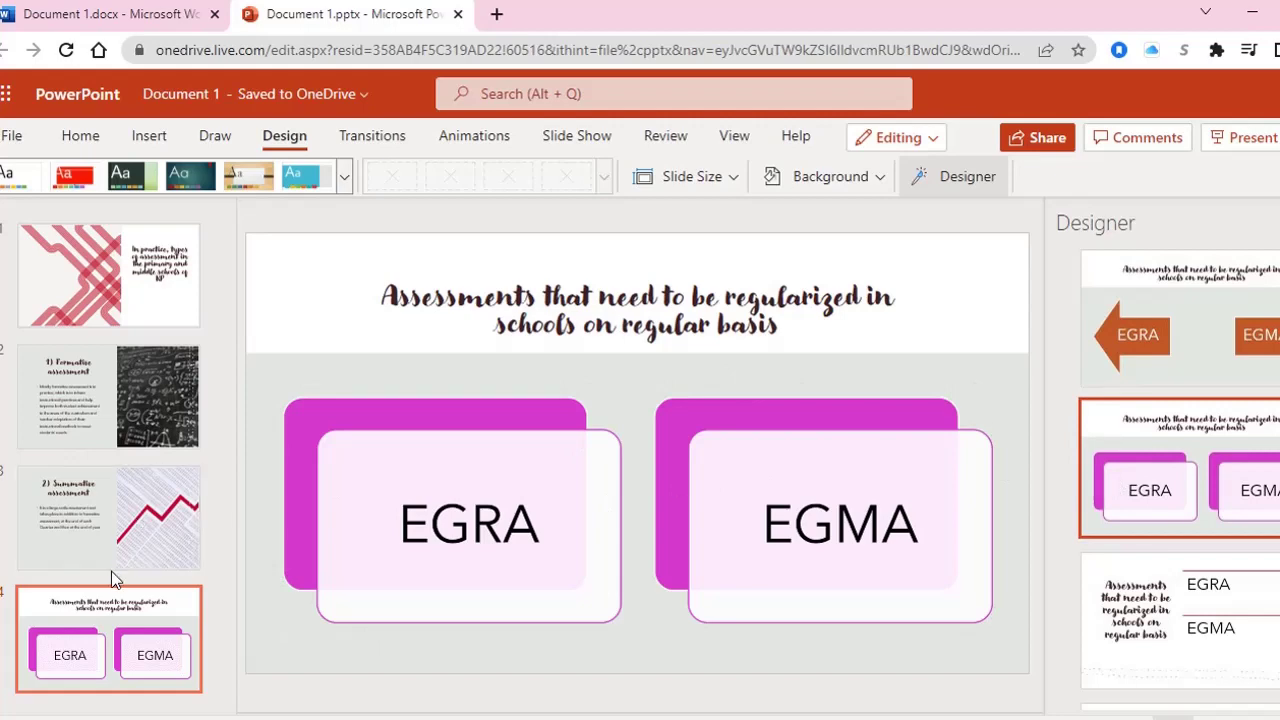
{"action": "left_click", "coordinate": [97, 287]}
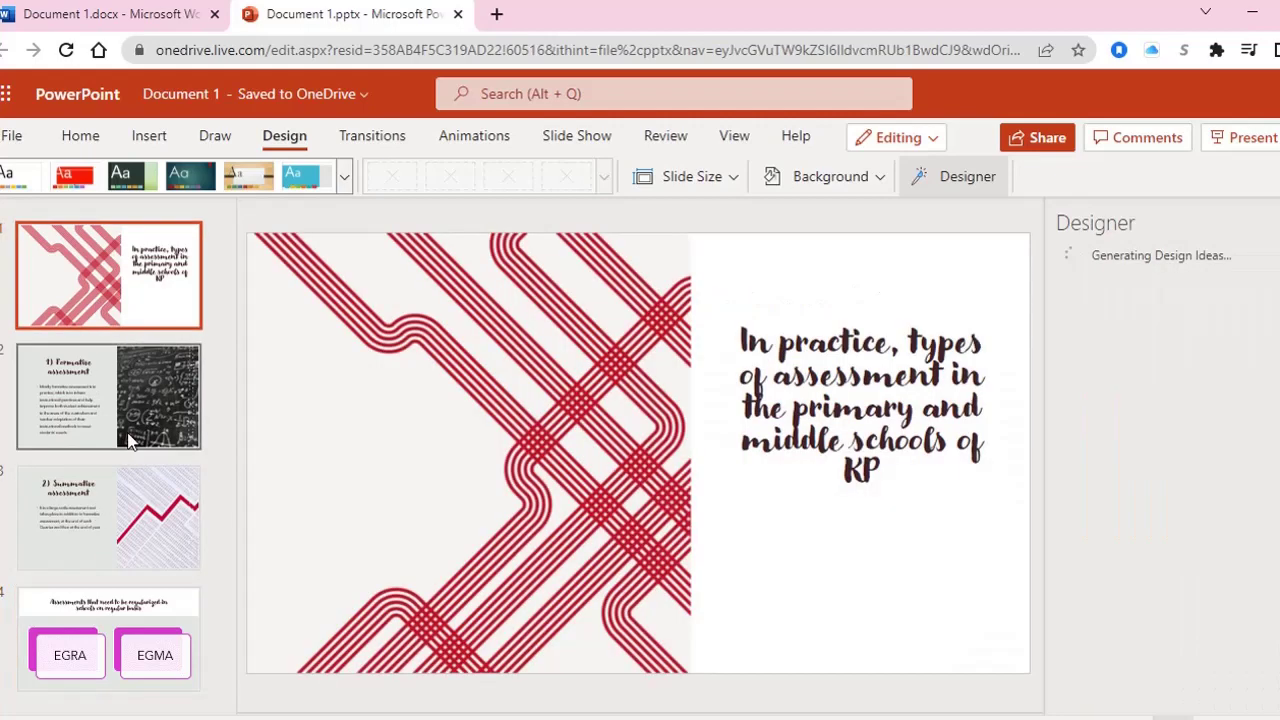